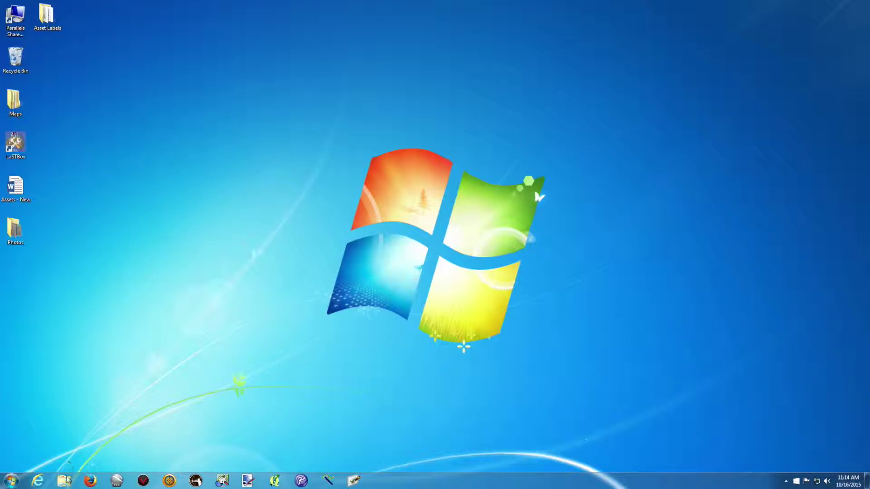
Open a file browser window, reposition it on the screen, and show the contents of the Desktop location
left_click(65, 481)
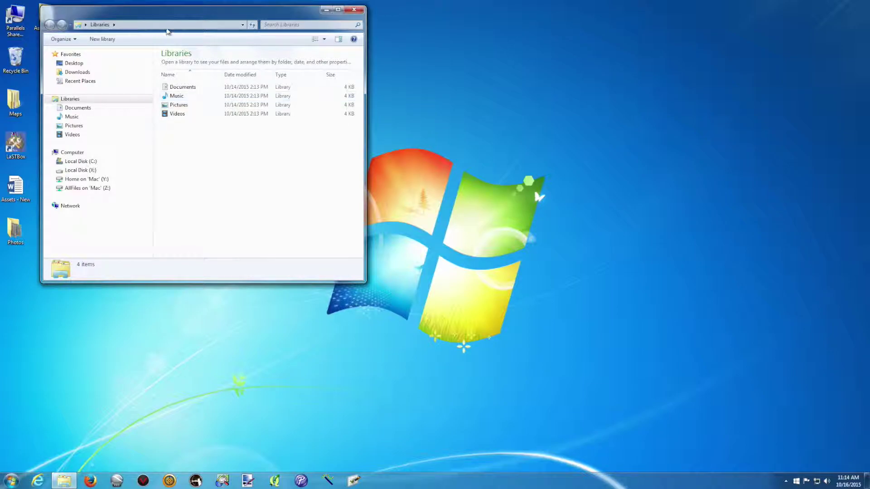
left_click_drag(166, 16, 211, 21)
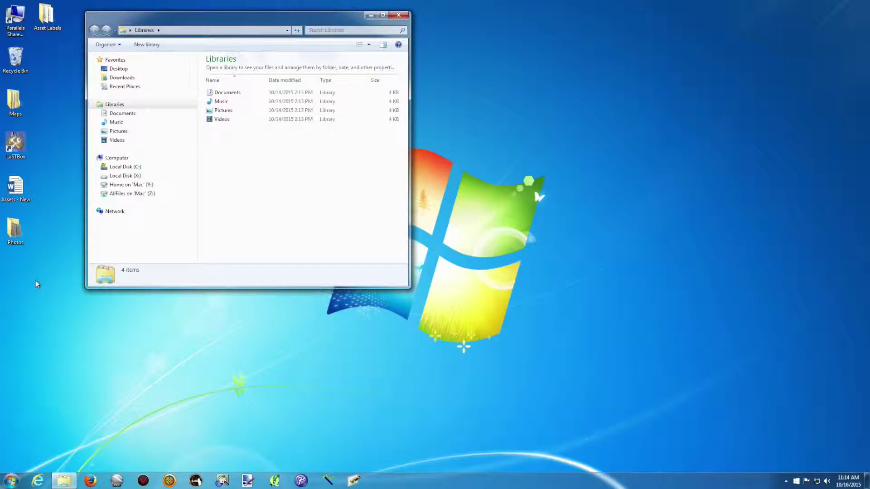
left_click(123, 71)
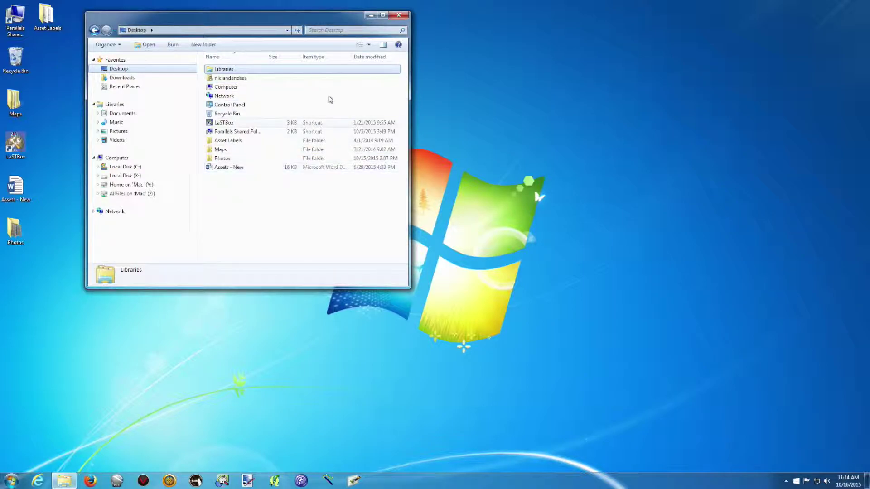
Try a larger icon view for the Desktop contents and switch back to the Details view
left_click(369, 45)
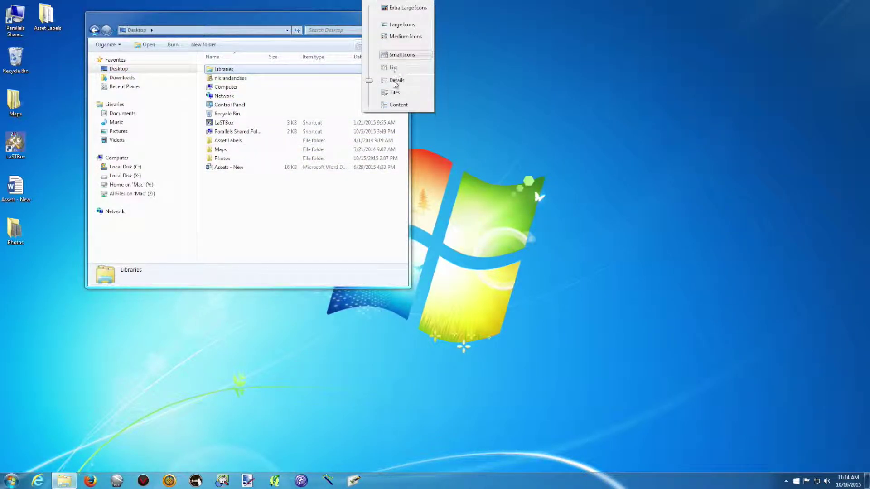
left_click(341, 190)
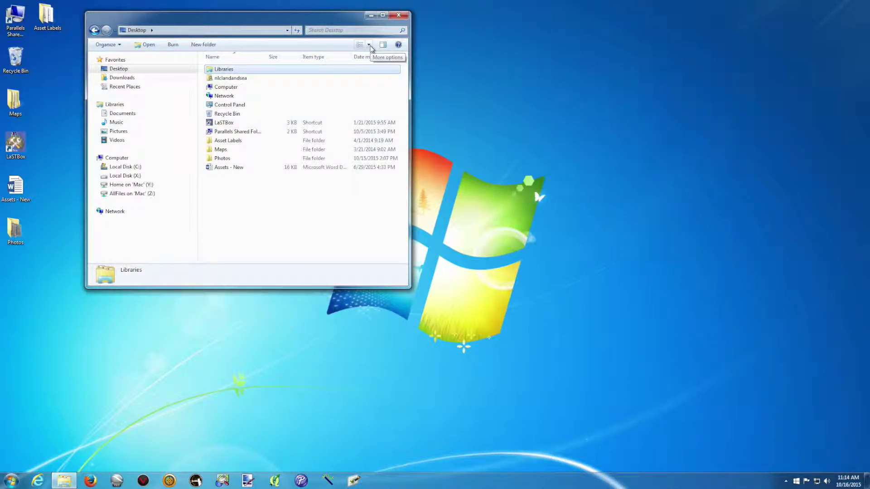
left_click(369, 45)
left_click_drag(370, 84, 370, 28)
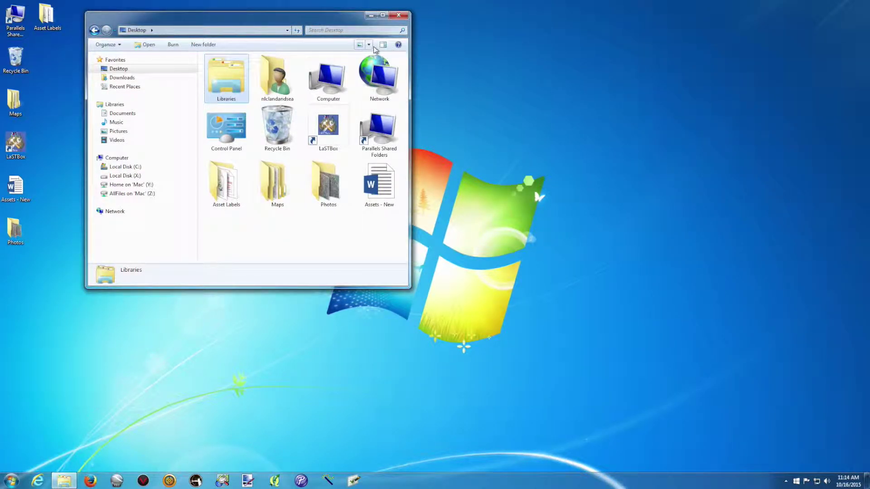
left_click(371, 45)
left_click(395, 101)
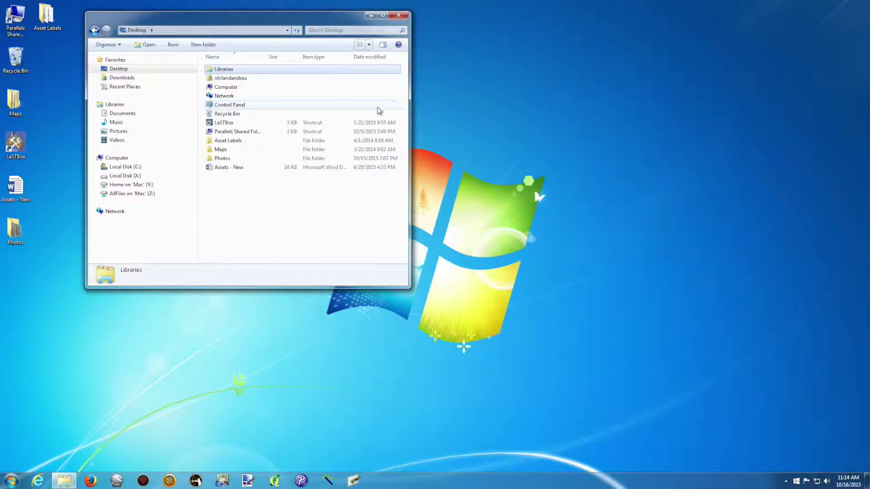
Deselect the Libraries item and enlarge the file browser window
left_click(290, 195)
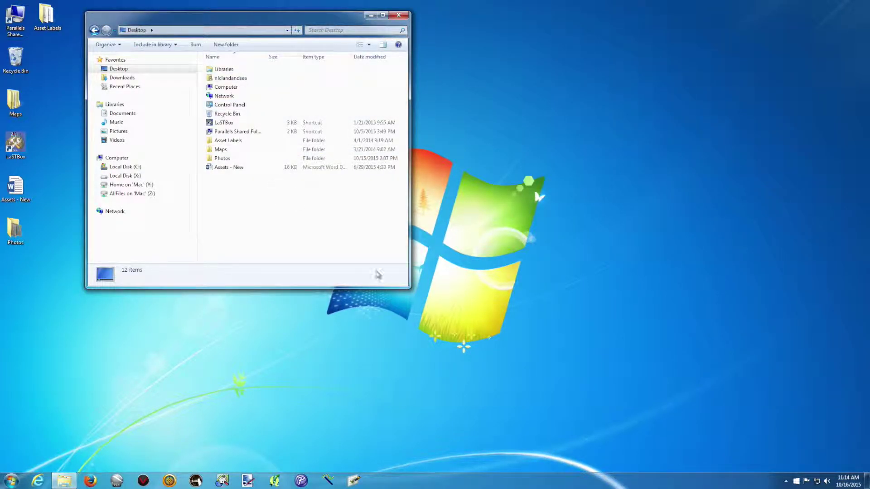
left_click_drag(409, 286, 494, 326)
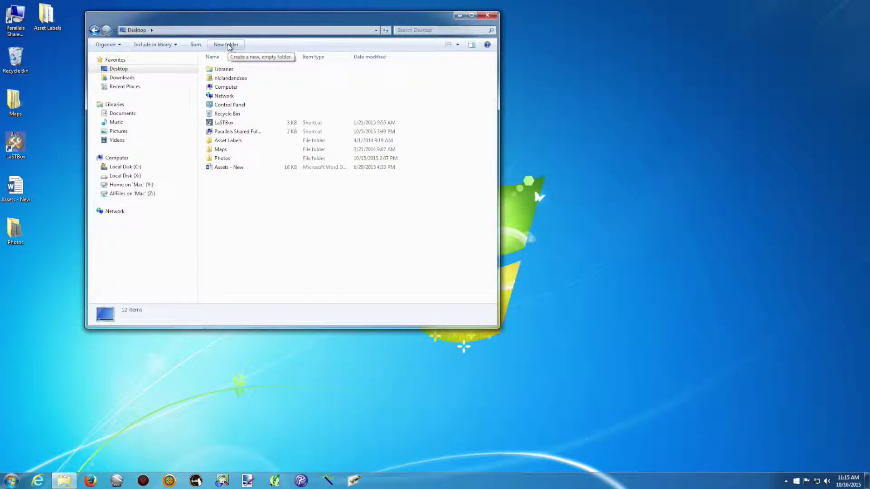
Create a new folder named Reports on the Desktop
left_click(227, 45)
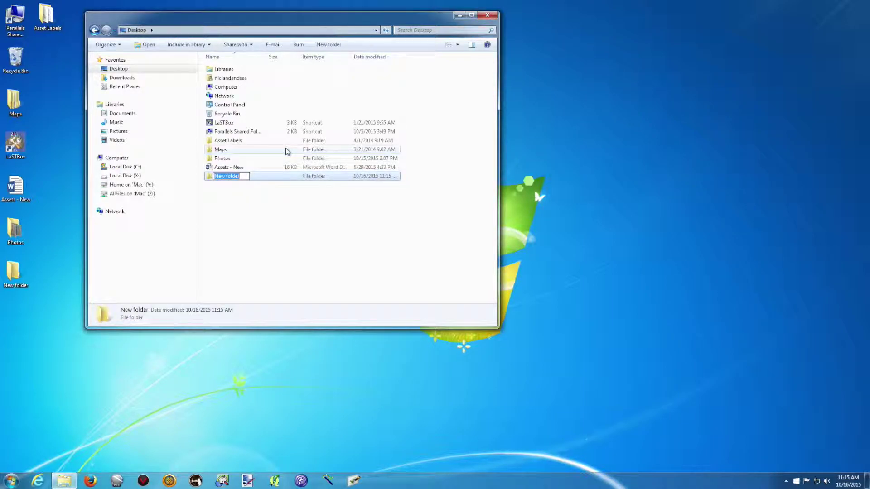
type("Reports")
key("Return")
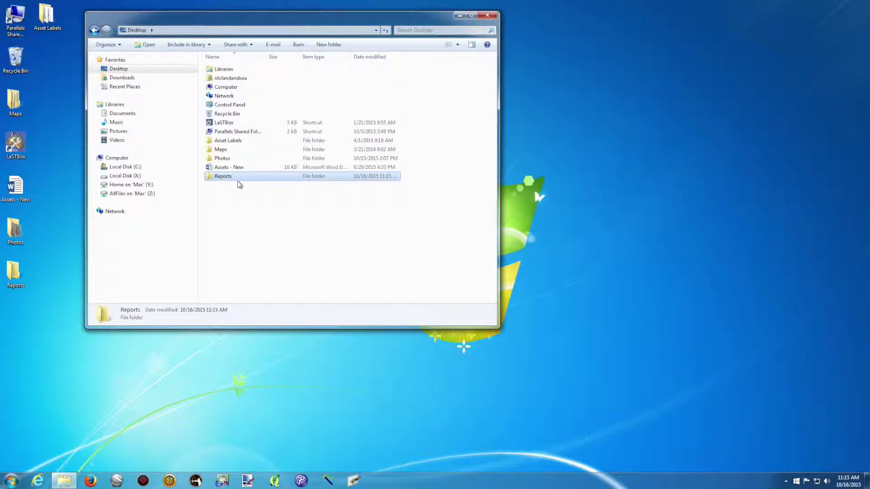
left_click(240, 208)
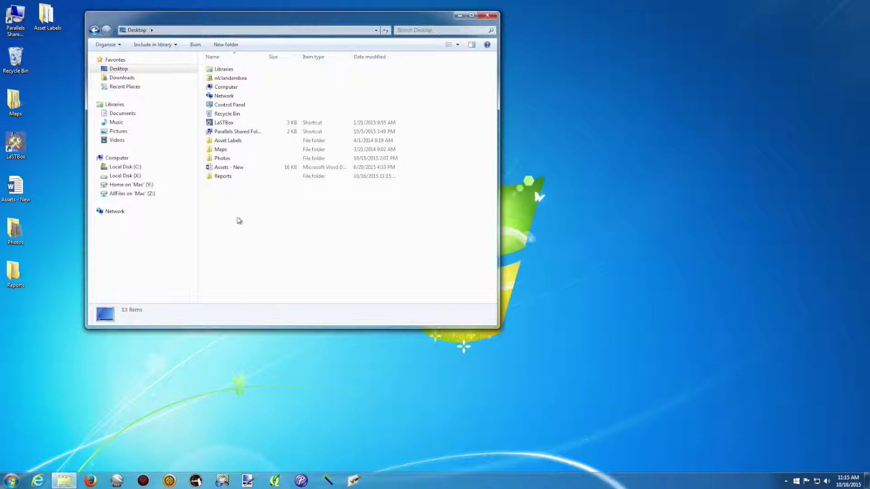
Create another new folder on the Desktop and name it report 2
right_click(221, 202)
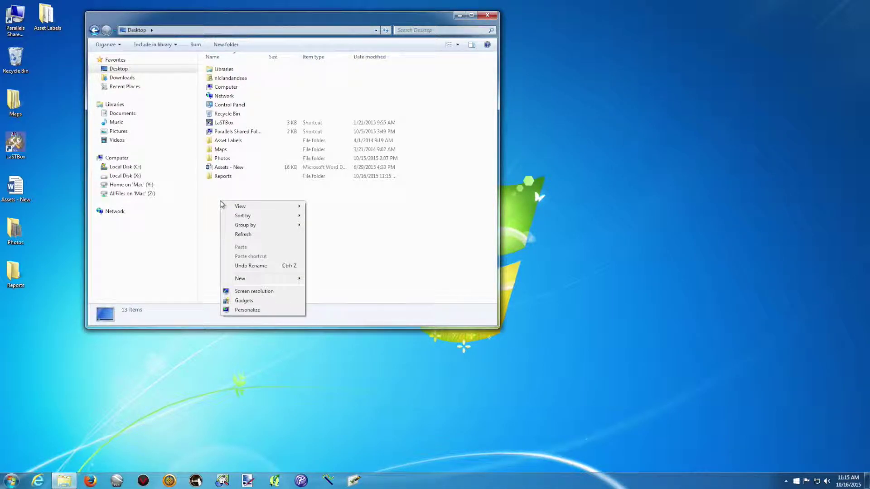
mouse_move(240, 208)
mouse_move(268, 281)
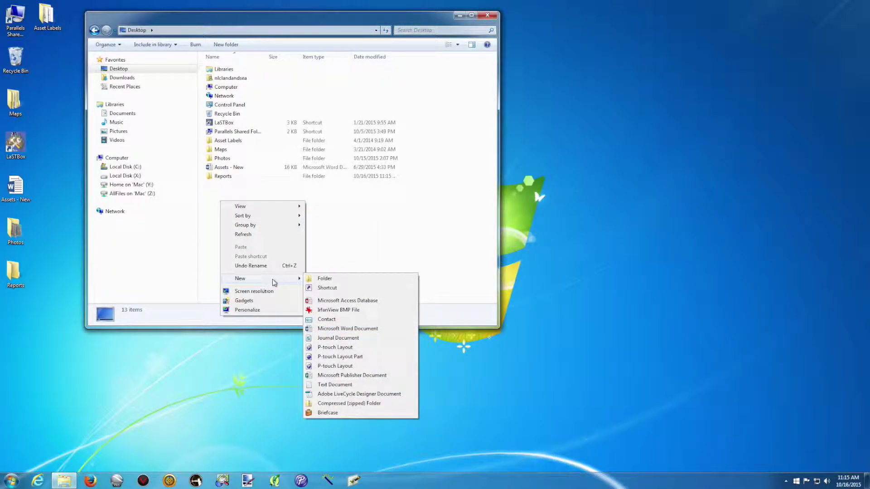
left_click(333, 278)
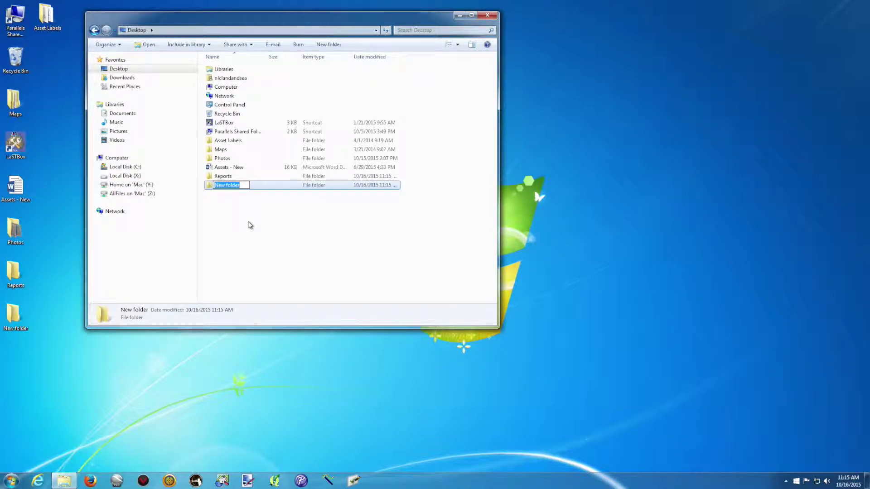
type("report 2")
key("Return")
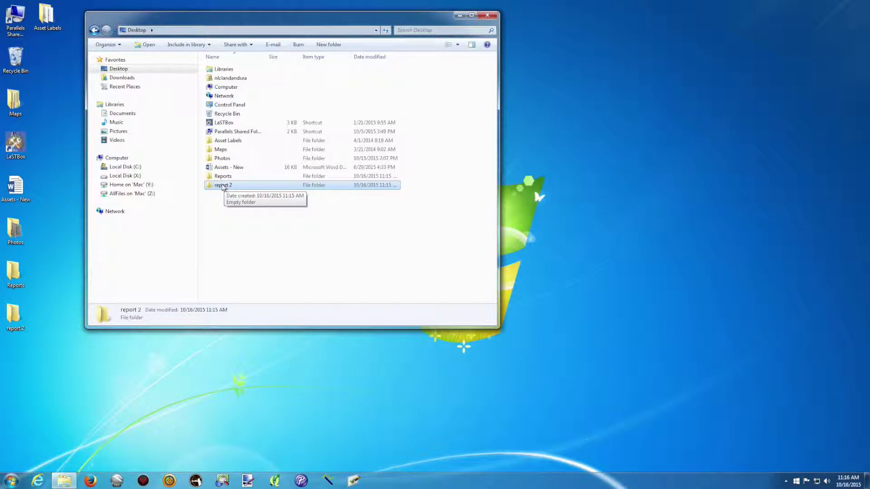
Rename the report 2 folder as report 3
right_click(223, 187)
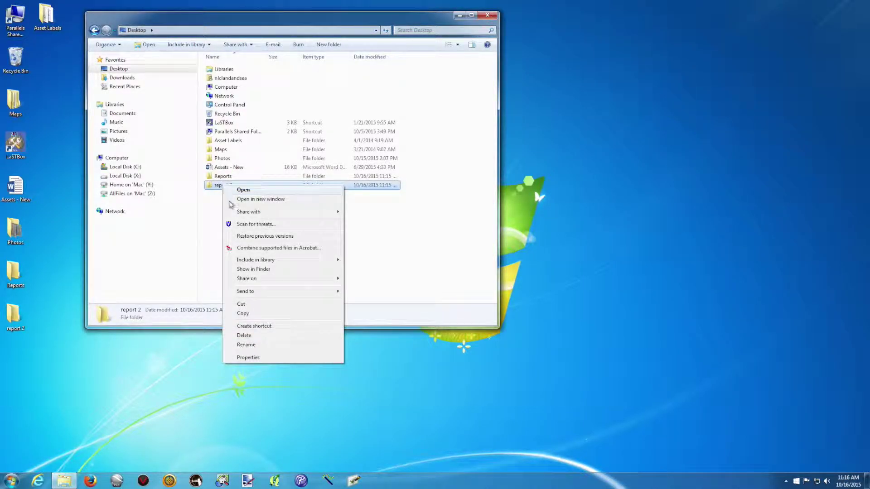
left_click(257, 346)
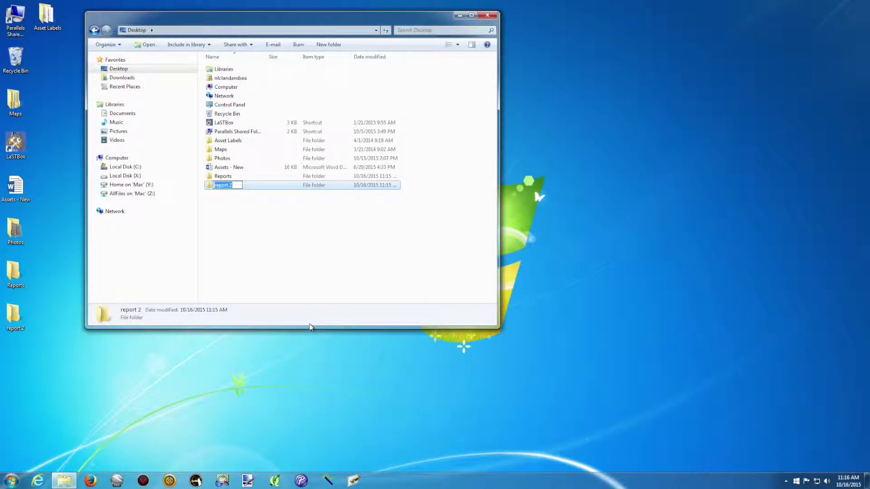
type("report 3")
key("Return")
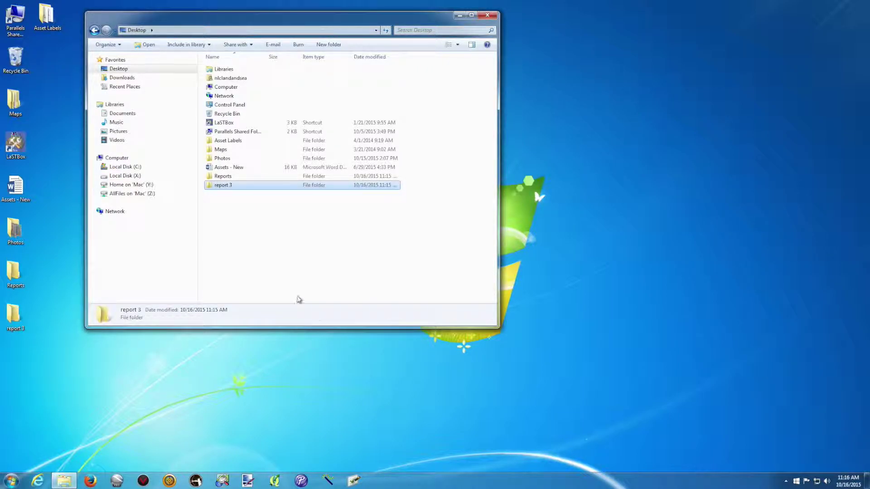
Rename the report 3 folder as report 4, replacing only the number in its name
left_click(223, 186)
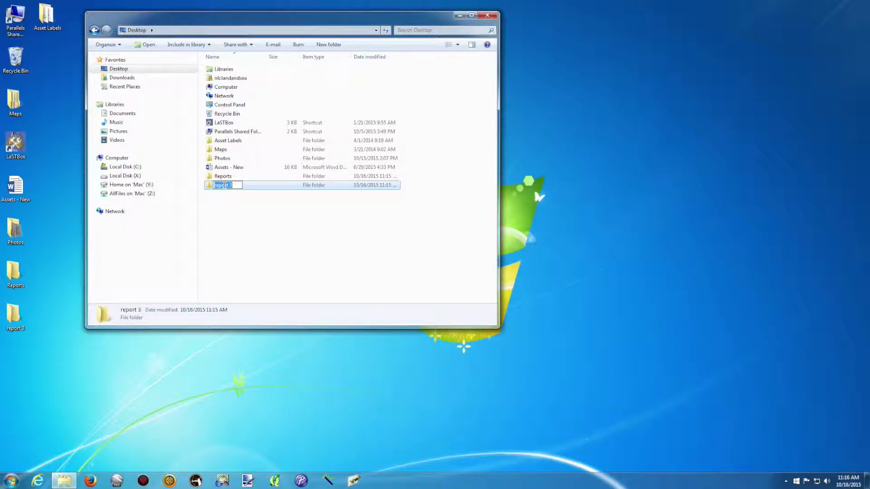
left_click(235, 184)
type("4")
key("Return")
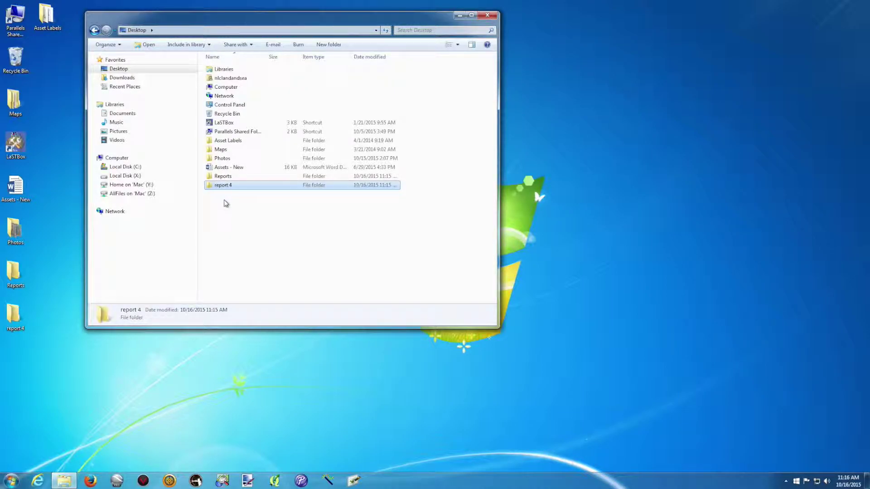
Delete the report 4 folder from the Desktop by moving it to the Recycle Bin
left_click(224, 177)
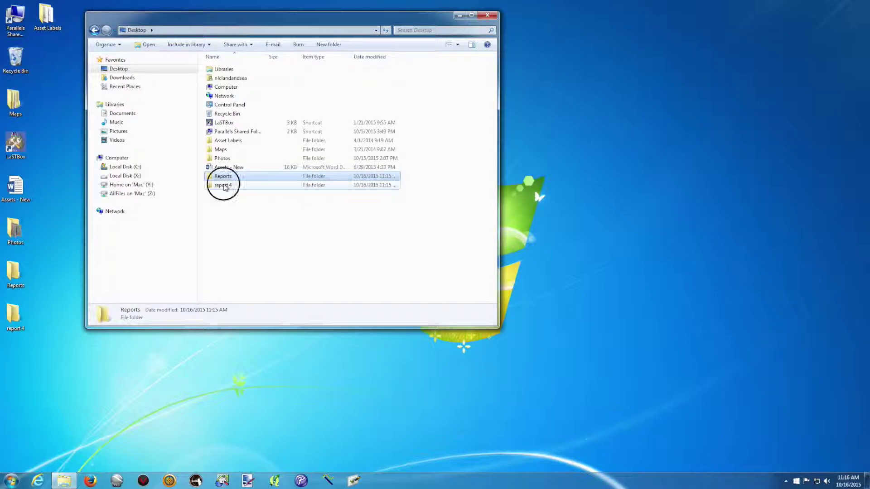
left_click(228, 185)
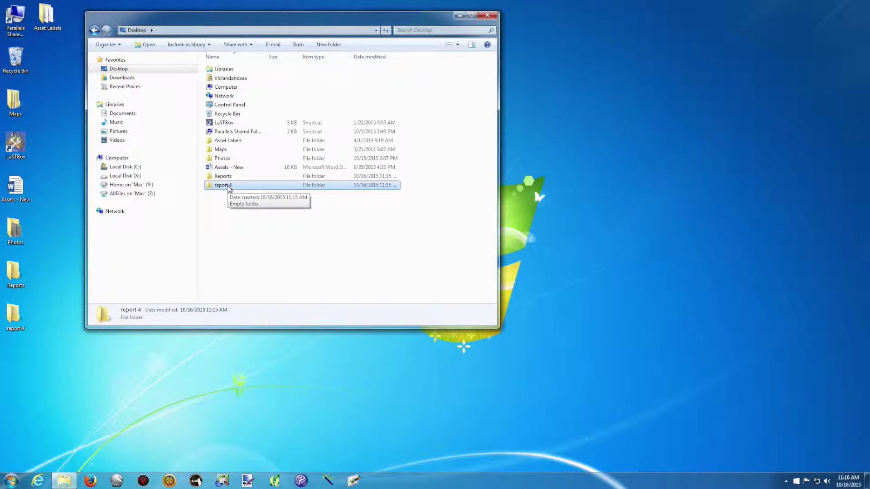
key("Delete")
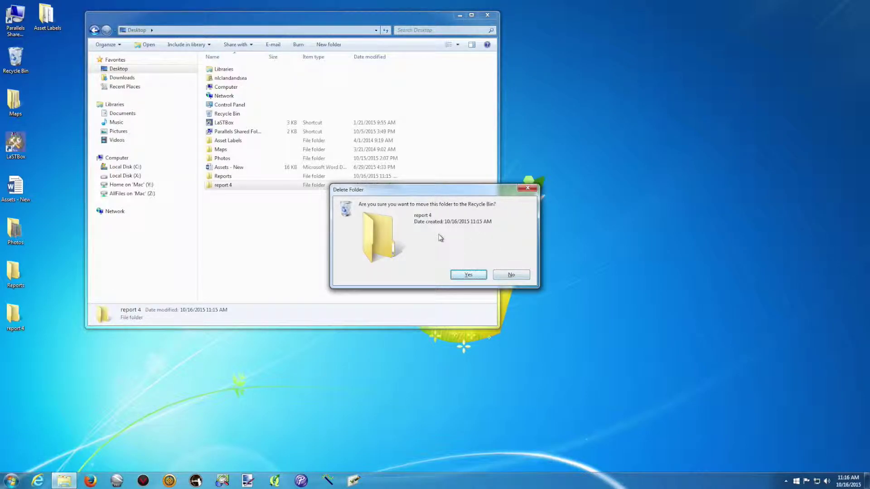
left_click(467, 275)
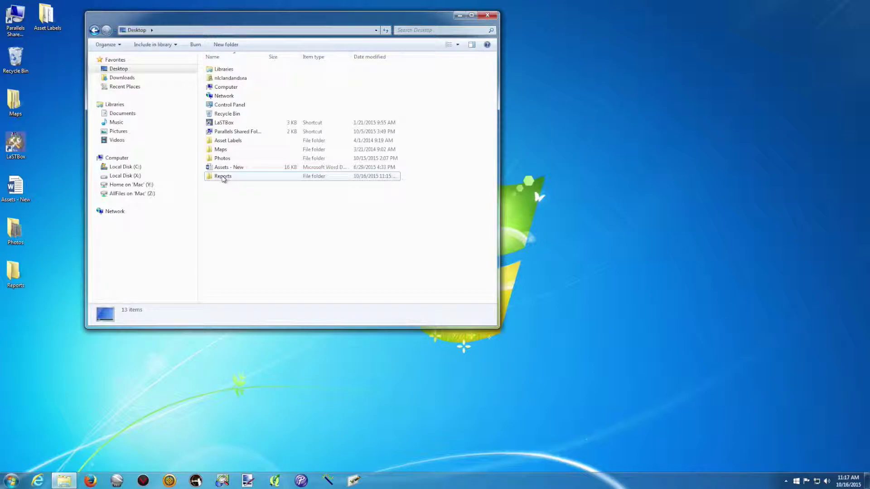
Delete the Reports folder from the Desktop by moving it to the Recycle Bin
mouse_move(222, 177)
right_click(222, 180)
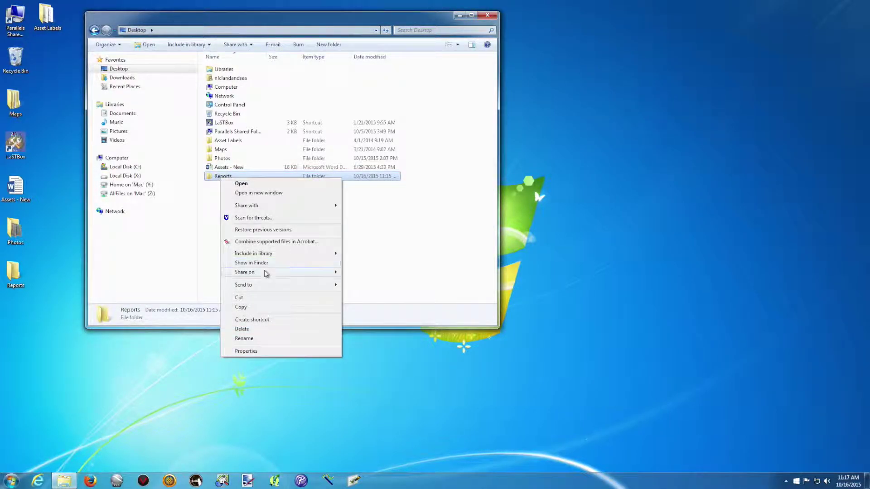
left_click(251, 330)
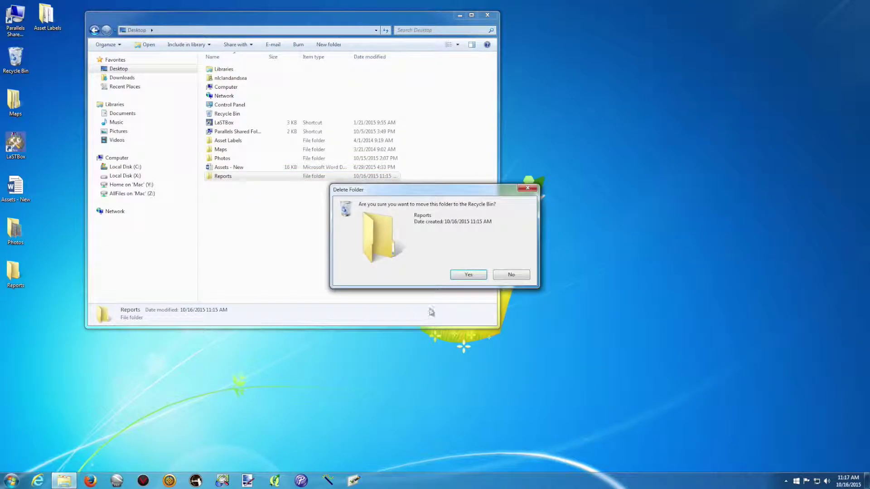
left_click(458, 276)
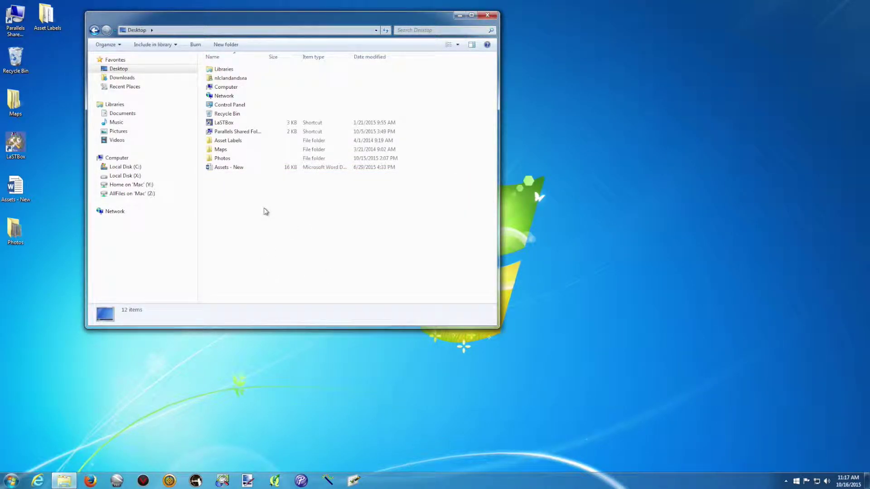
Create a new folder on the Desktop and name it Reports
right_click(232, 212)
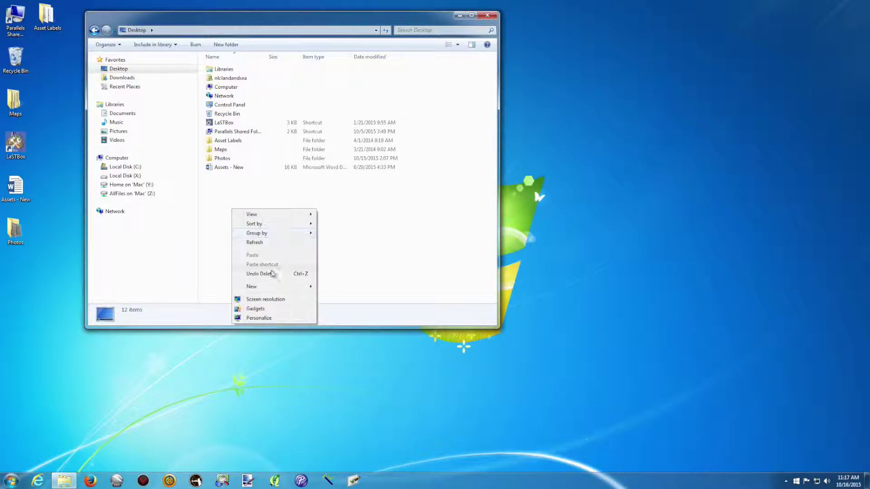
mouse_move(306, 292)
left_click(332, 288)
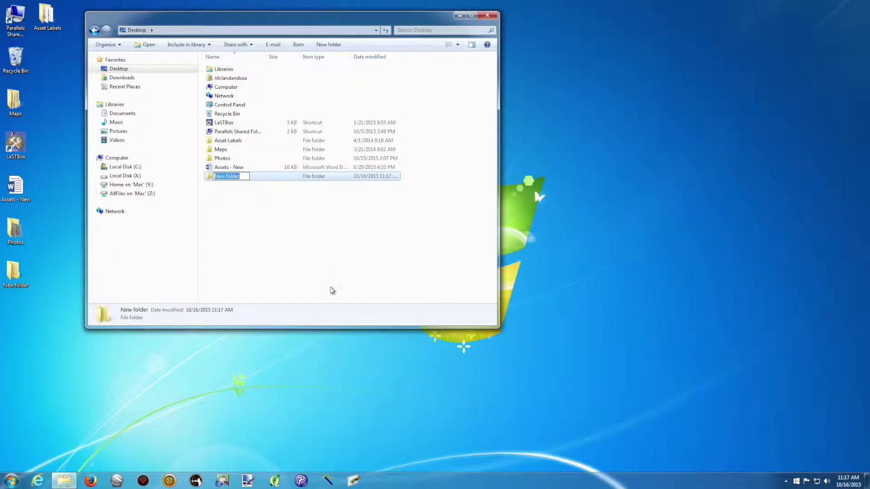
type("Reports")
key("Return")
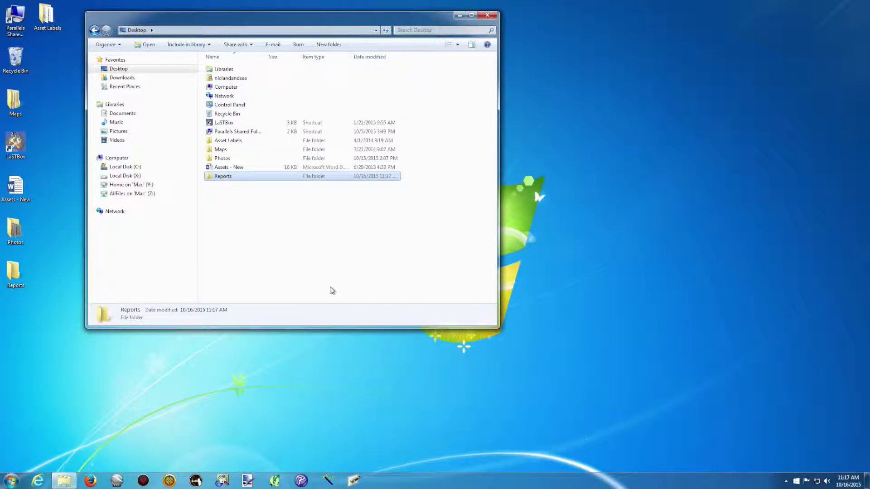
Open the Reports folder, go back to the Desktop location, and open Reports again
double_click(222, 177)
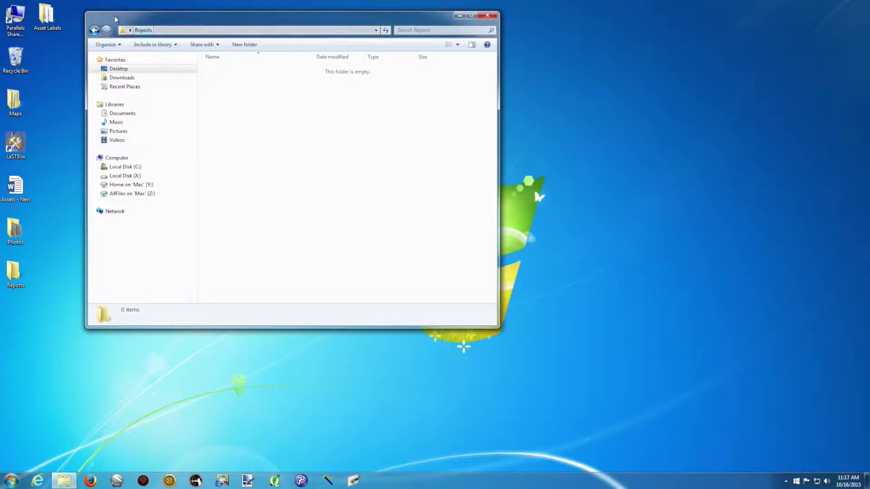
left_click(95, 30)
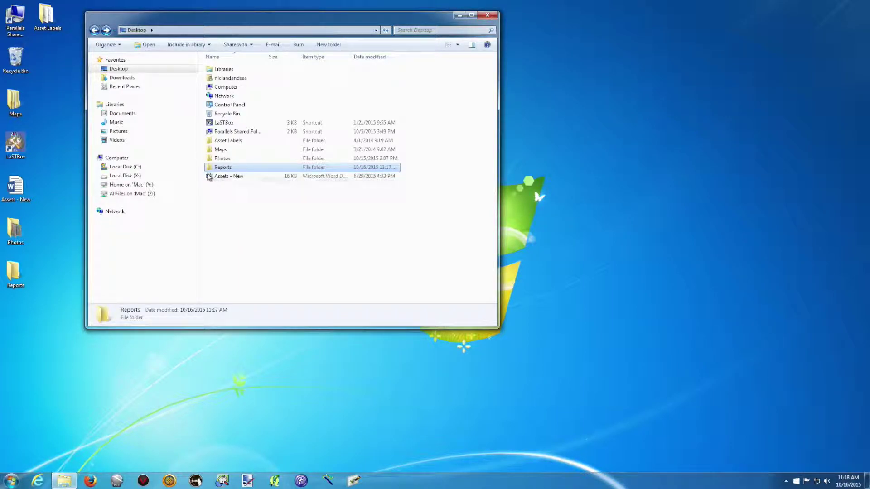
right_click(210, 171)
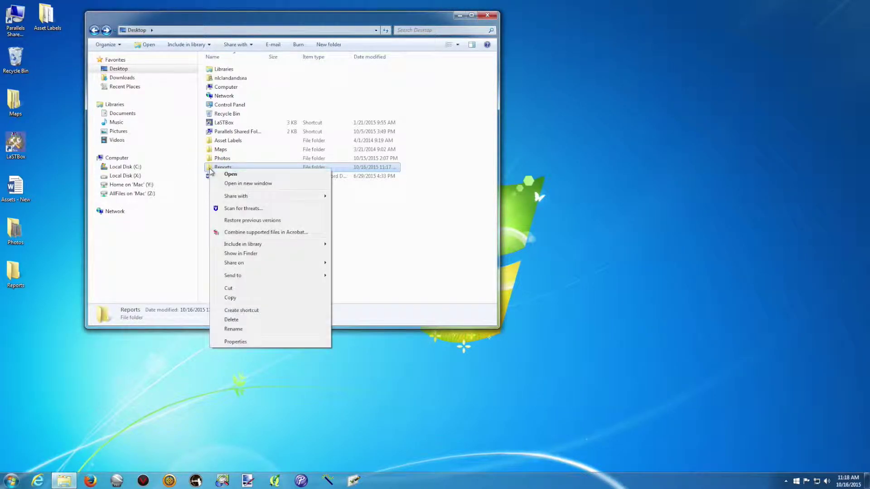
left_click(240, 176)
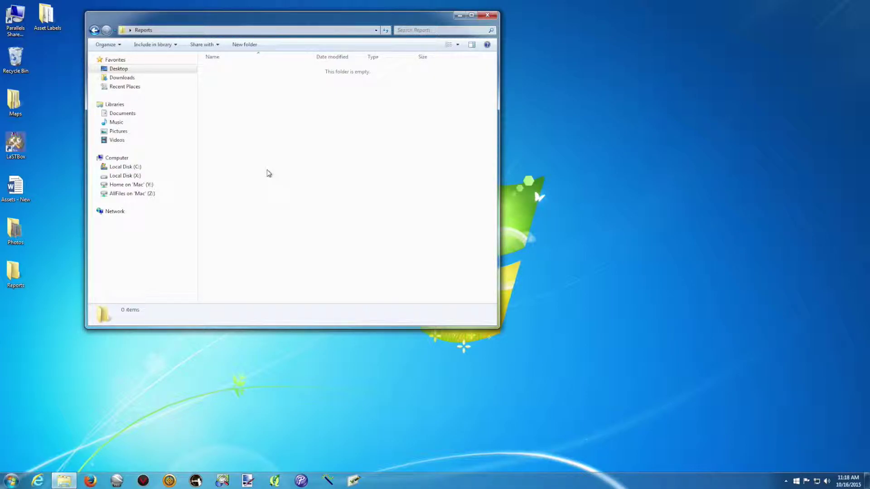
Create a new folder inside Reports and name it 1-7-2015
left_click(244, 46)
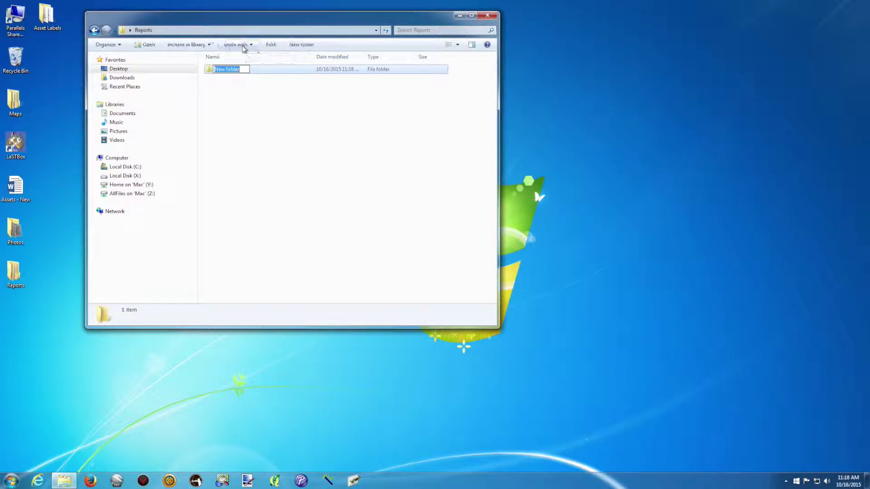
type("1")
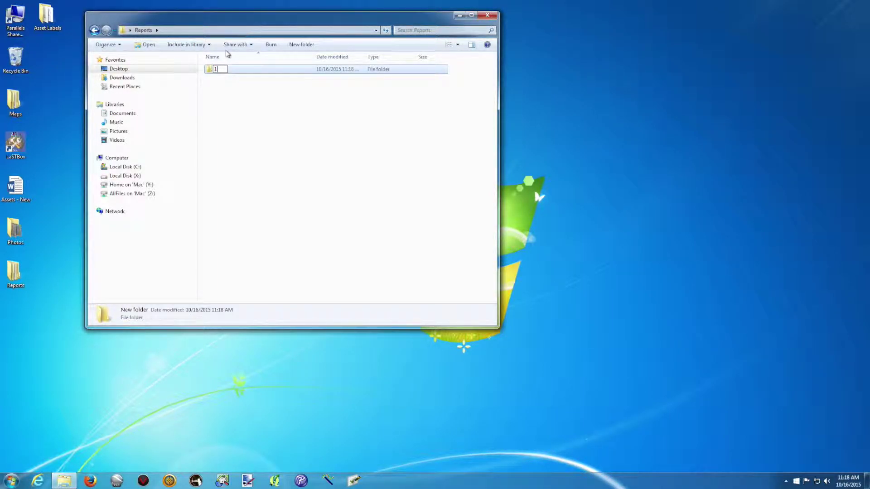
type("-7-2015")
key("slash")
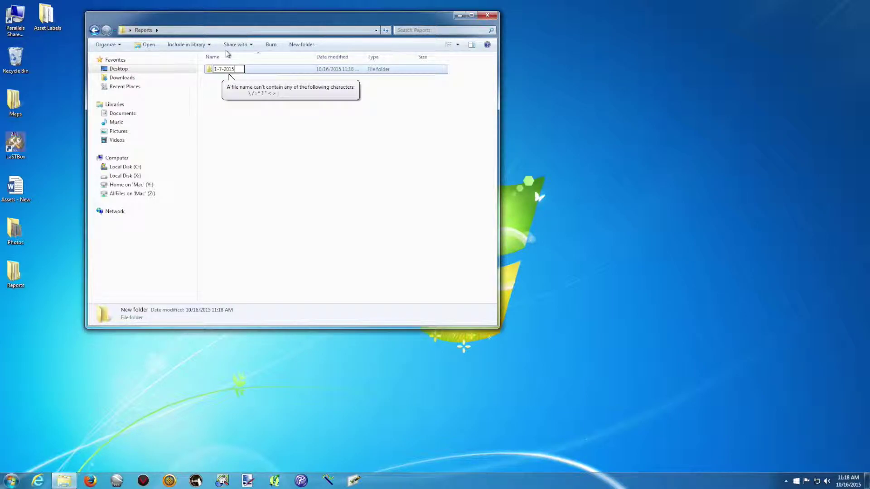
type("-----")
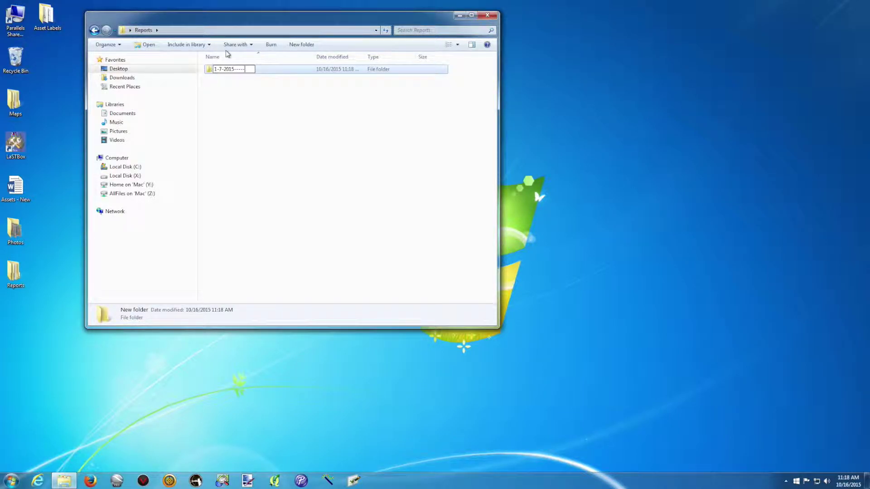
key("BackSpace")
key("BackSpace")
key("BackSpace")
key("BackSpace")
key("Return")
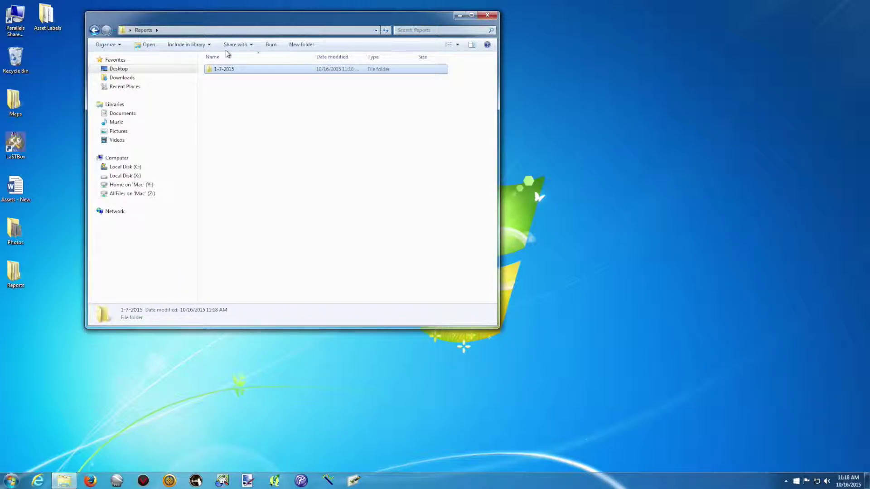
Create a second folder inside Reports and name it 4-7-2015
right_click(232, 107)
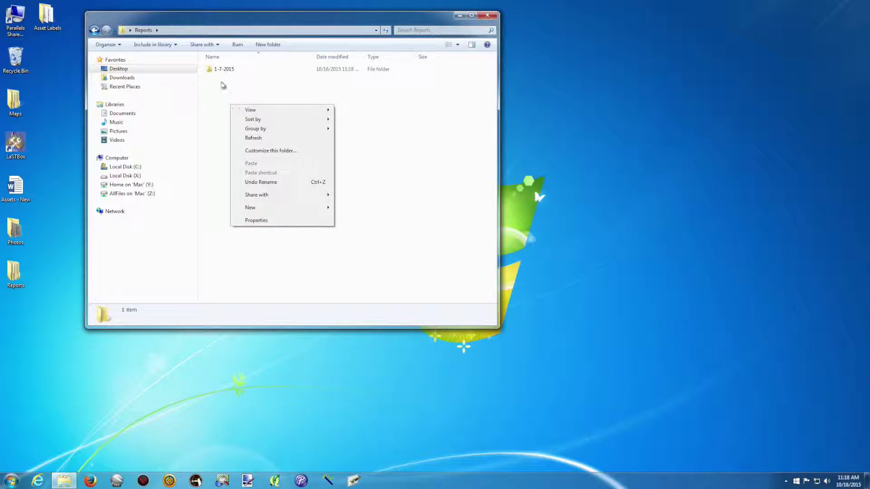
mouse_move(297, 211)
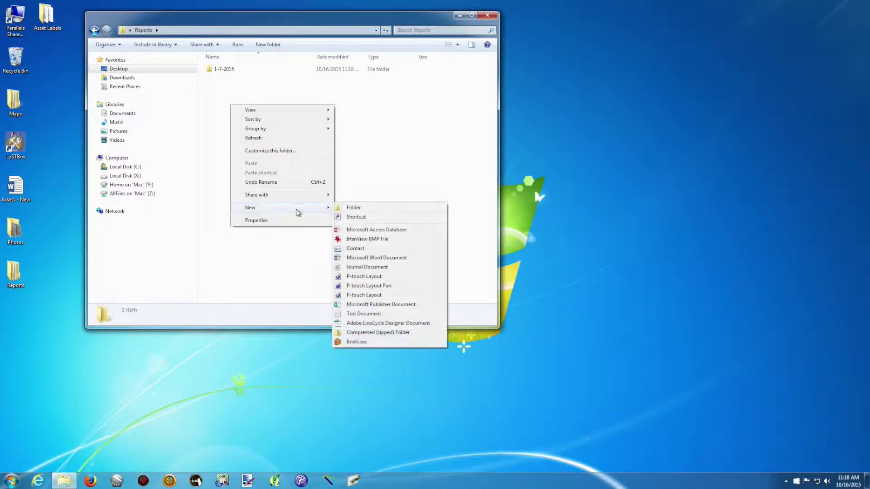
left_click(363, 209)
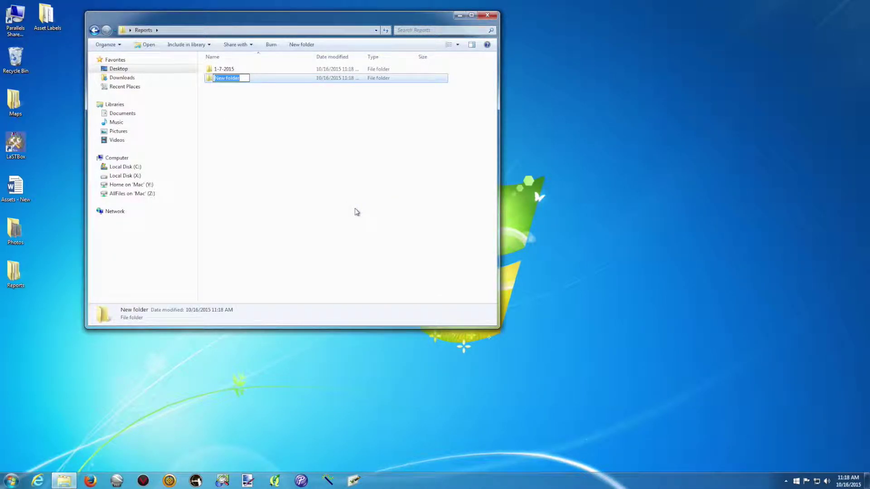
type("4-7-2015")
key("Return")
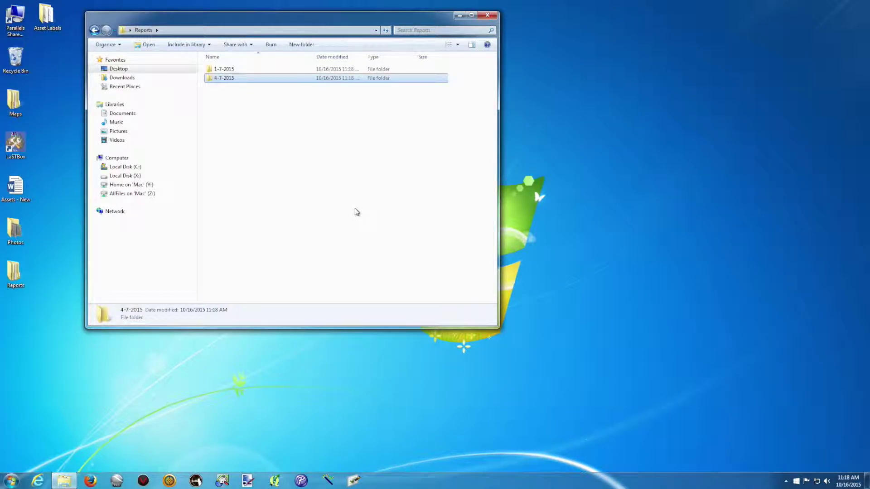
Create a third folder inside Reports and name it 10-7-2015
left_click(235, 109)
right_click(234, 109)
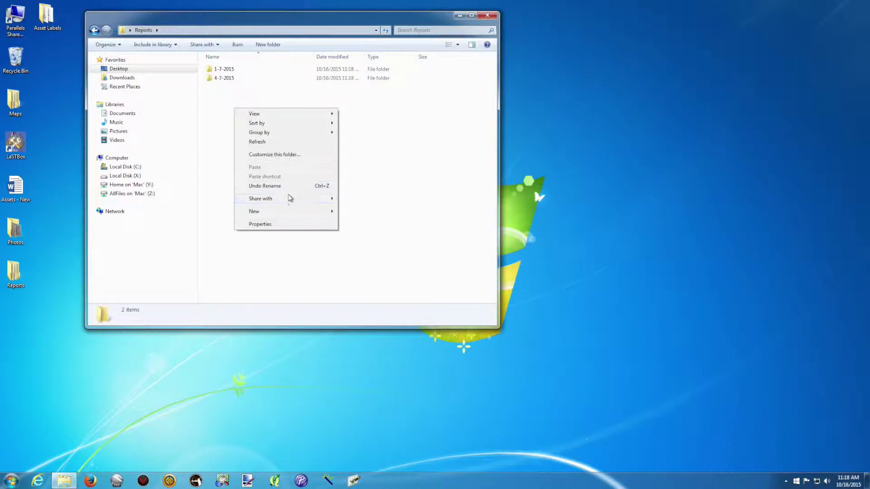
mouse_move(285, 212)
left_click(369, 213)
type("10-7-2015")
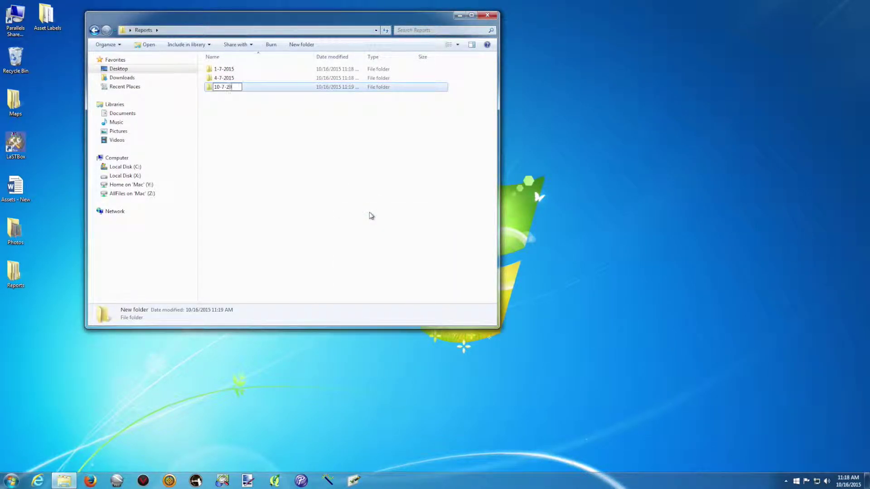
key("Return")
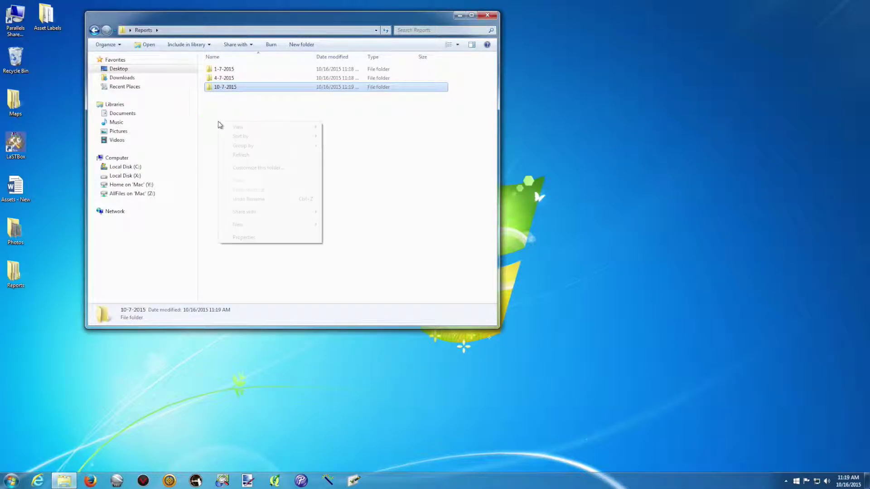
Create a fourth folder inside Reports, name it 15-7-2015, and leave no folder selected
right_click(219, 121)
mouse_move(251, 224)
left_click(341, 226)
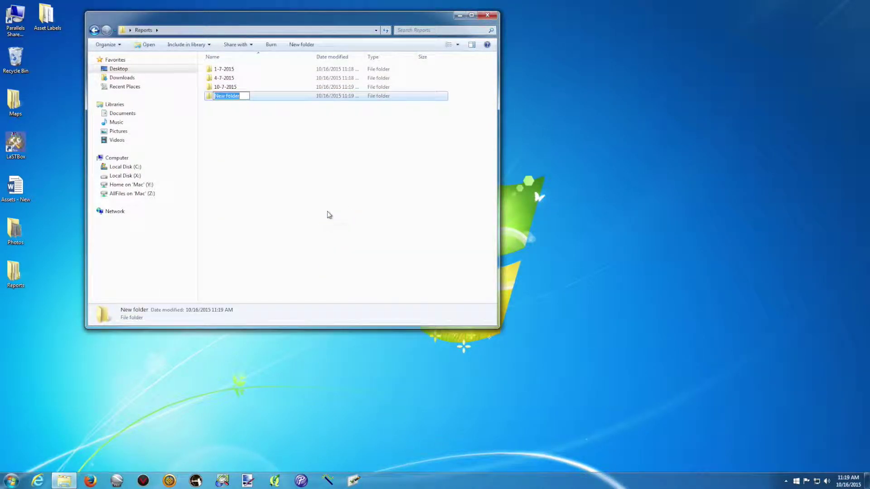
type("15-7-2015")
key("Return")
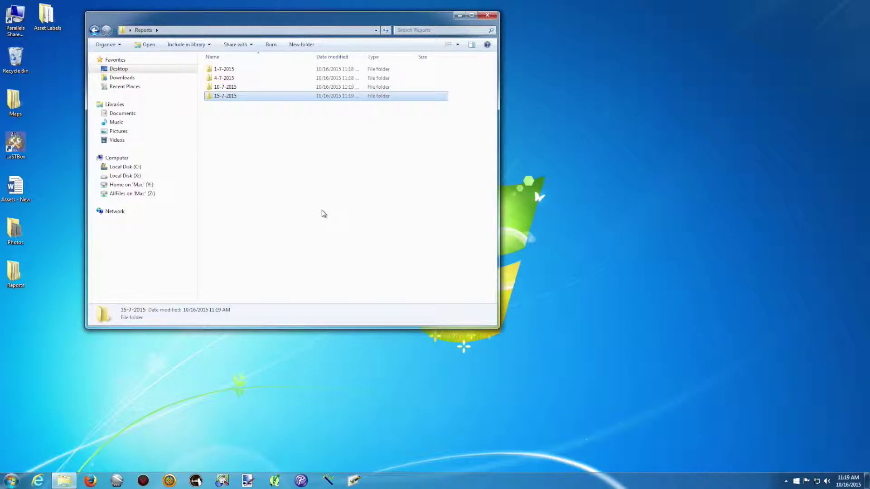
left_click(310, 154)
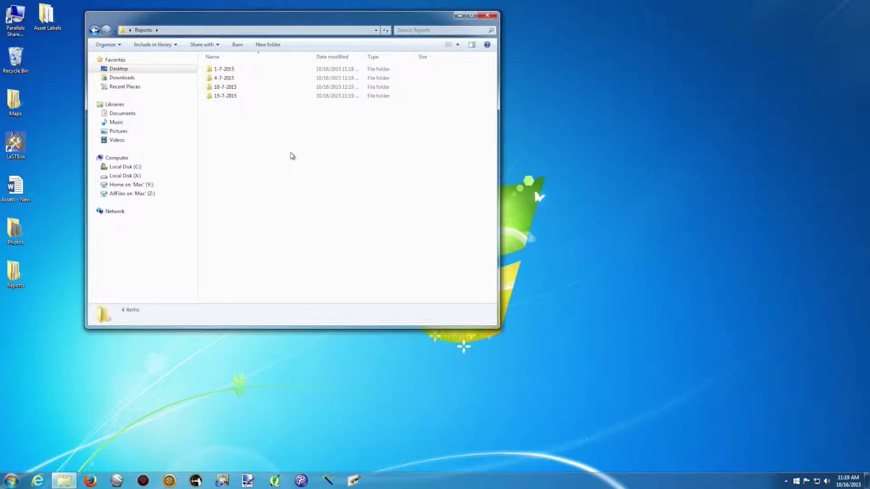
Open the 4-7-2015 folder and create a subfolder named Training in it
double_click(211, 80)
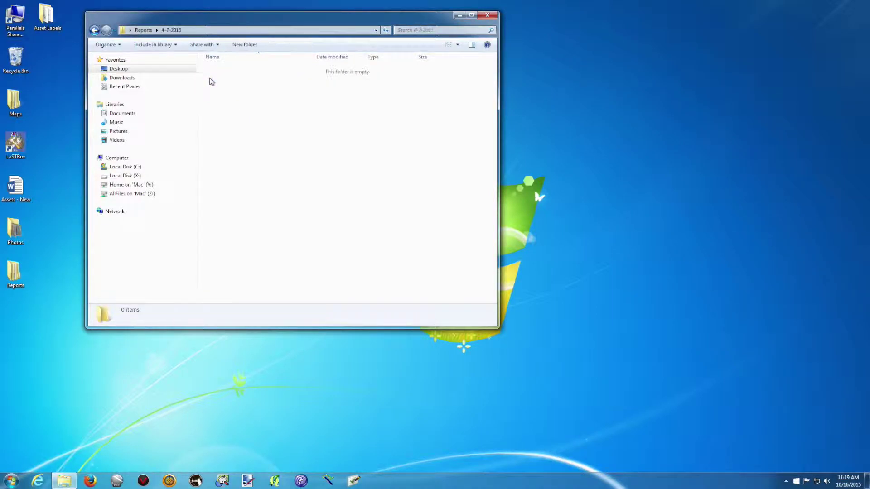
right_click(252, 122)
mouse_move(300, 226)
left_click(368, 224)
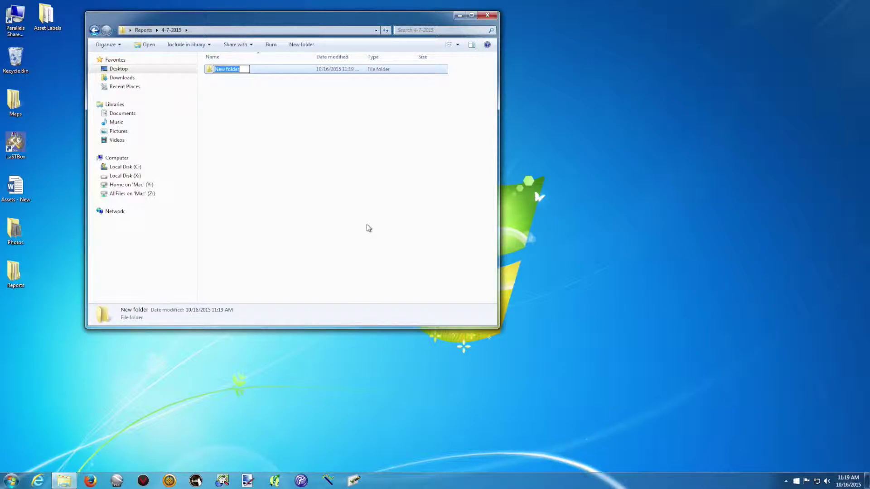
type("Training")
key("Return")
Create a subfolder named Photos in the 4-7-2015 folder
right_click(223, 134)
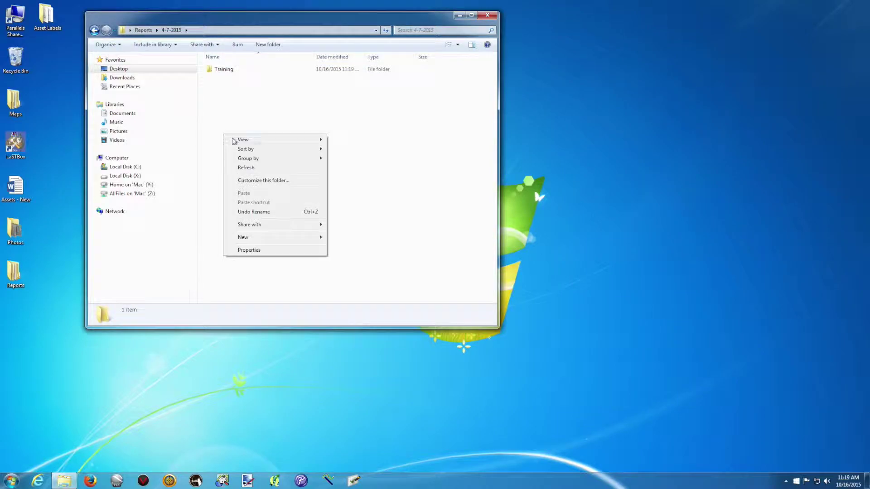
mouse_move(272, 237)
left_click(344, 236)
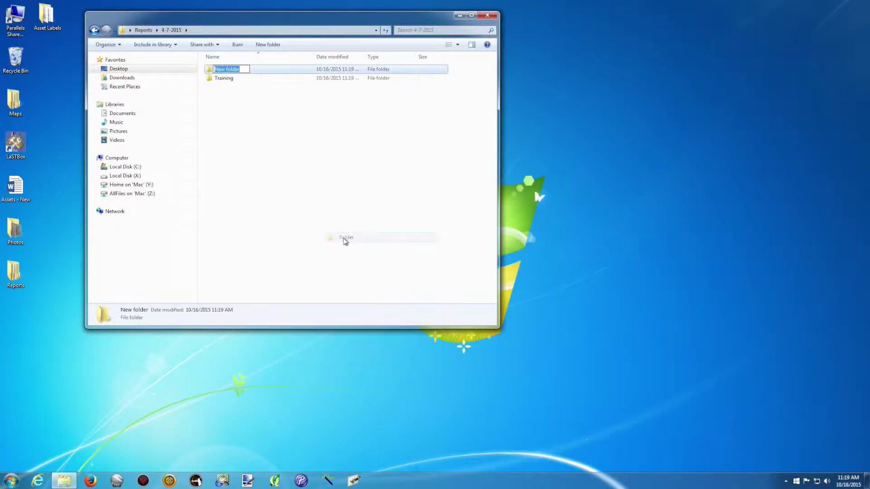
type("Photos")
key("Return")
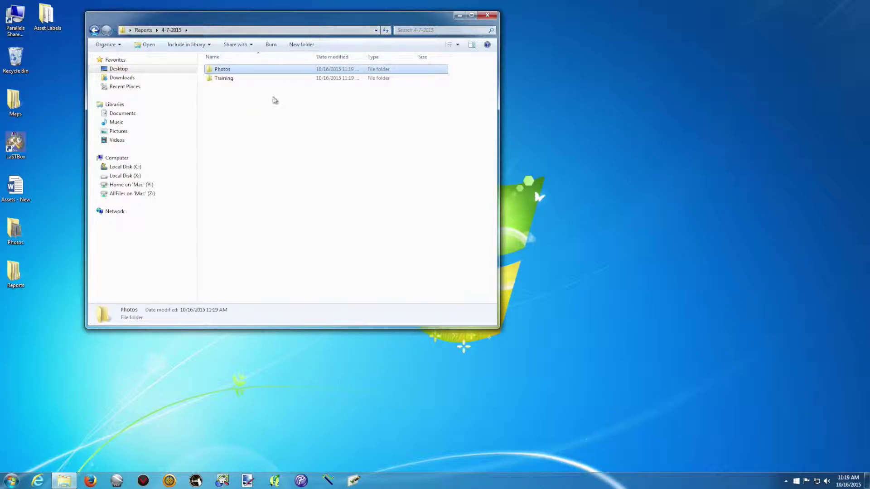
Create a subfolder named Tracks in the 4-7-2015 folder
right_click(259, 114)
mouse_move(307, 219)
left_click(383, 220)
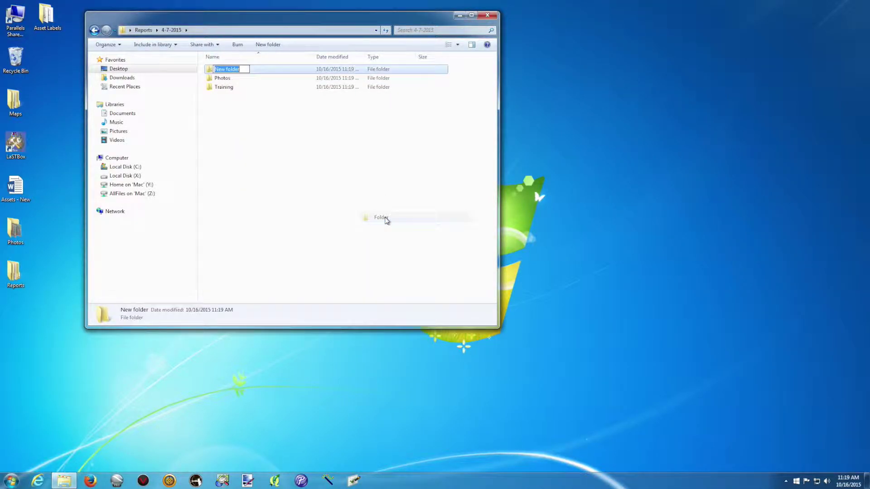
type("Tricks")
key("Return")
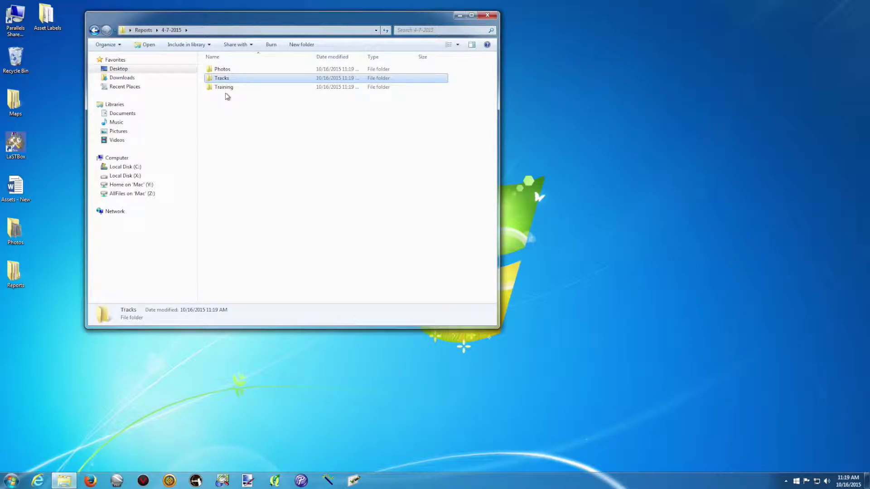
Open the Tracks folder, then return through 4-7-2015 to the Reports folder with nothing selected
double_click(223, 78)
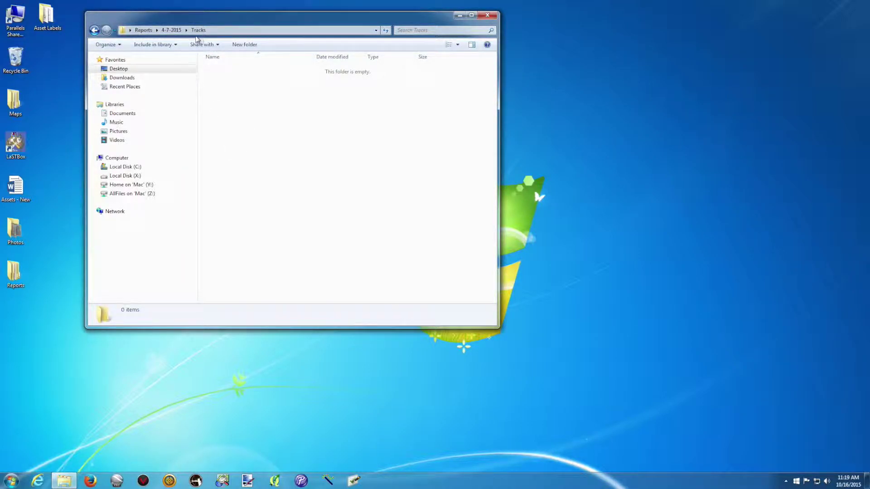
left_click(172, 31)
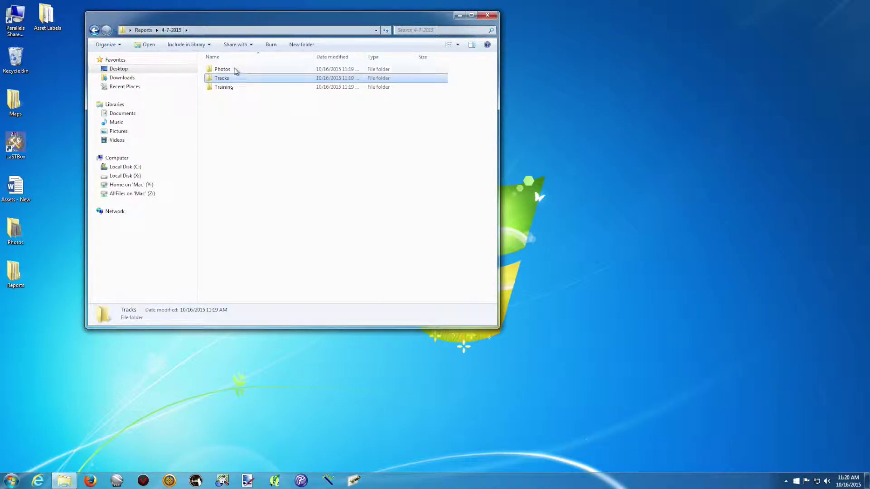
left_click(94, 30)
left_click(94, 30)
left_click(94, 30)
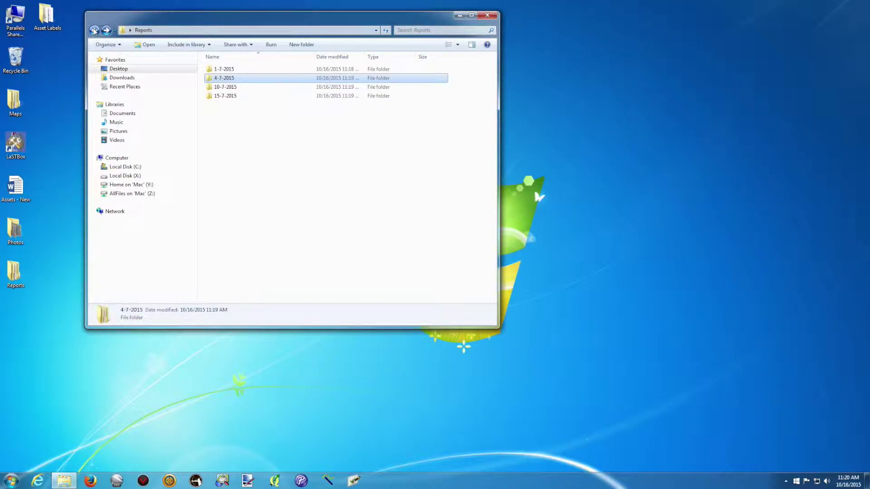
left_click(237, 122)
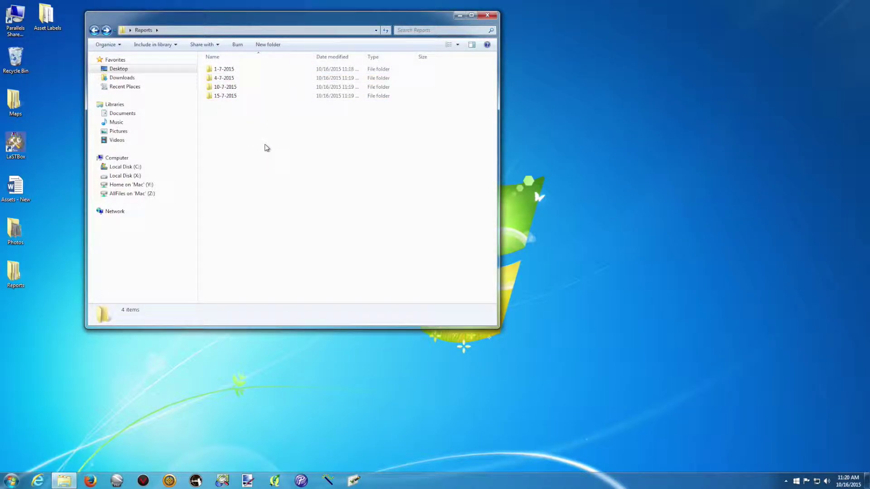
Reposition the Reports window on the desktop and box-select groups of its folders, ending with 4-7-2015 and 10-7-2015
left_click_drag(281, 20, 238, 55)
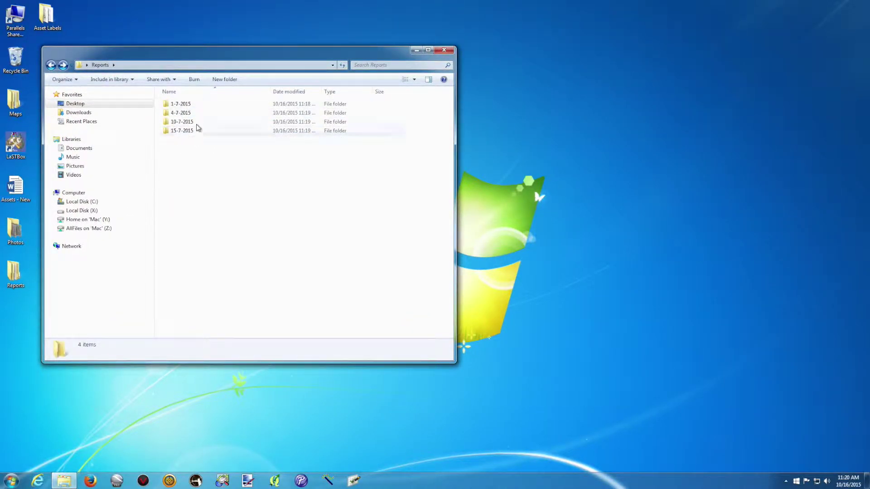
left_click(229, 163)
left_click_drag(214, 153, 172, 105)
left_click(228, 194)
left_click_drag(430, 122, 367, 115)
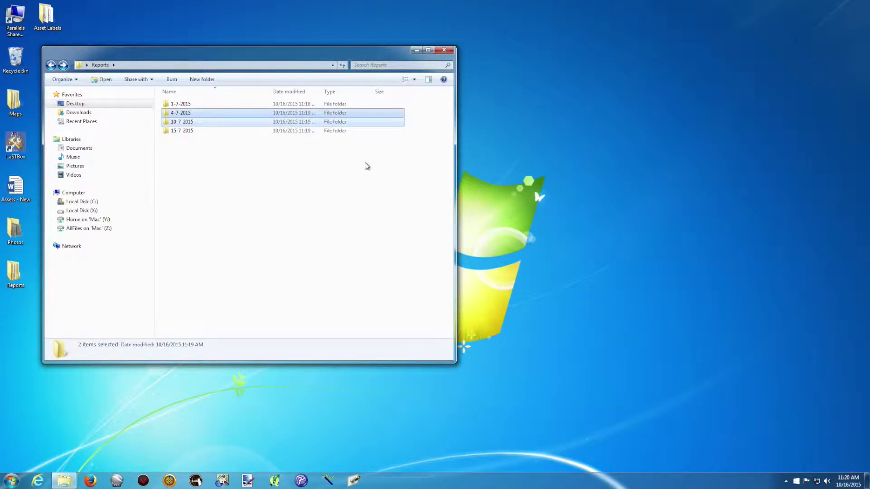
Box-select all four dated folders and clear the selection, two times in a row
left_click(340, 162)
left_click_drag(205, 156, 182, 103)
left_click(202, 155)
left_click_drag(212, 159, 175, 97)
left_click(207, 183)
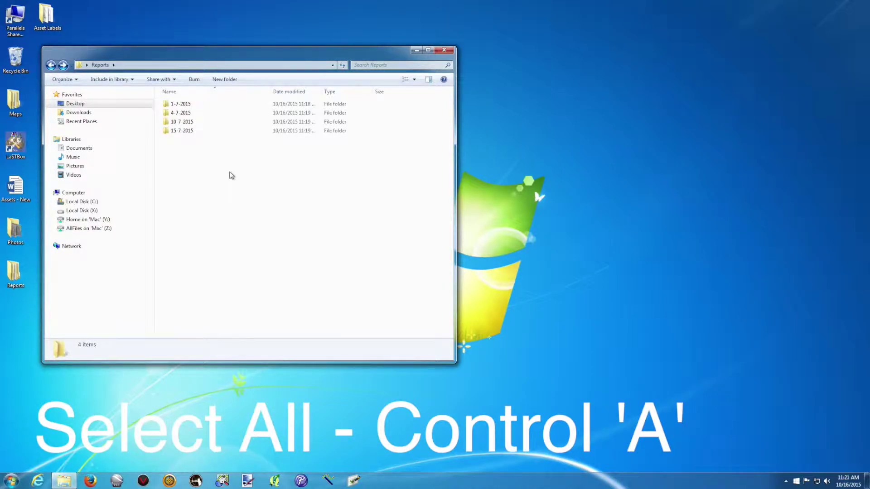
Select everything in the Reports folder at once and clear the selection
key("ctrl+a")
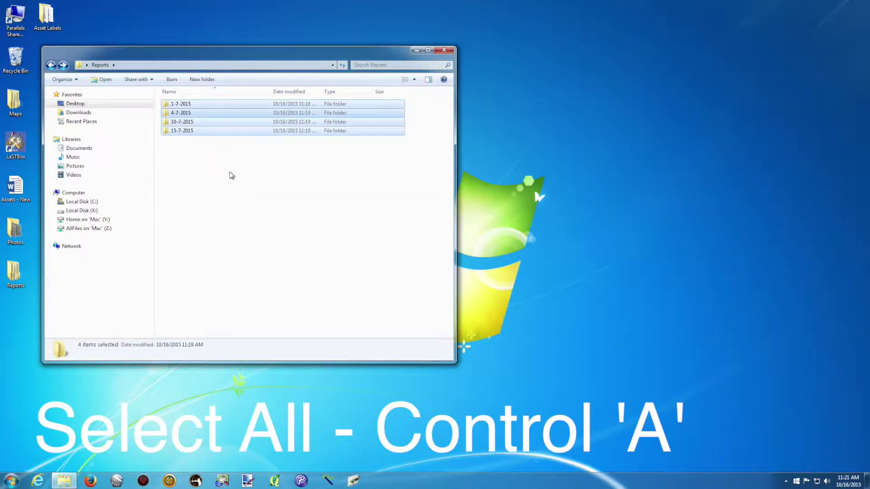
left_click(219, 169)
right_click(210, 168)
key("Escape")
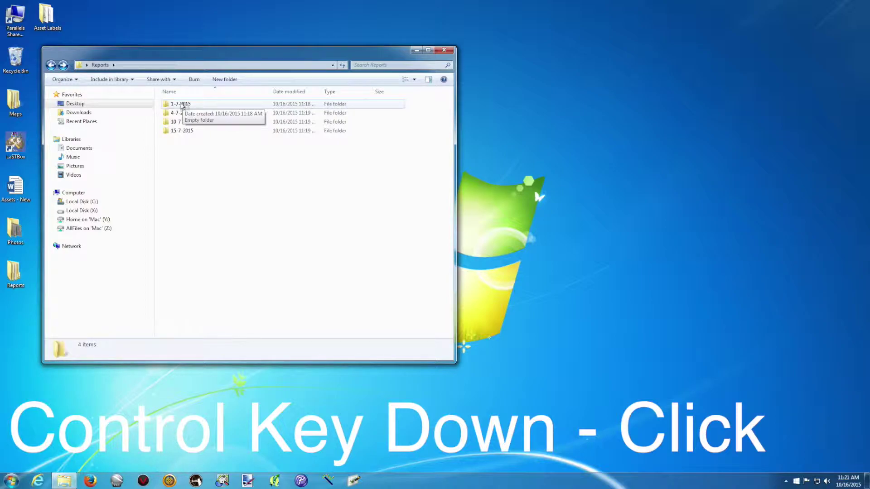
Add 1-7-2015, 10-7-2015 and 15-7-2015 individually to one selection, and remove only 10-7-2015 from it
left_click(181, 105, "ctrl")
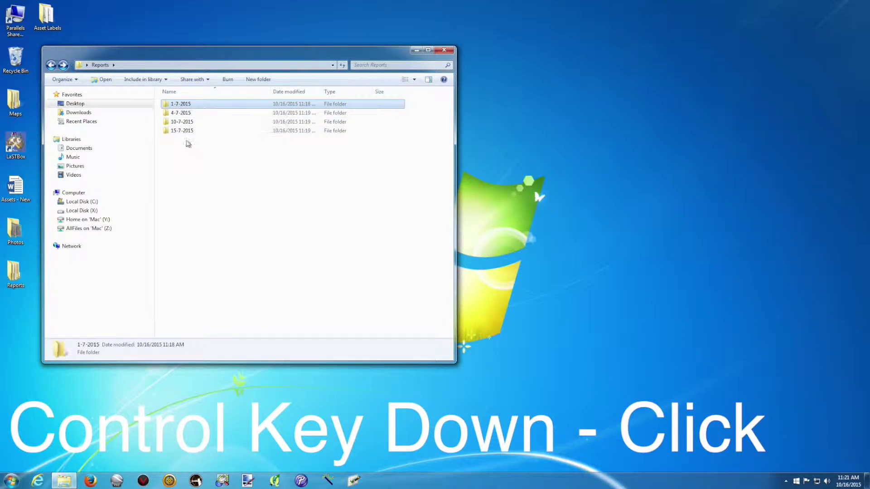
left_click(182, 122, "ctrl")
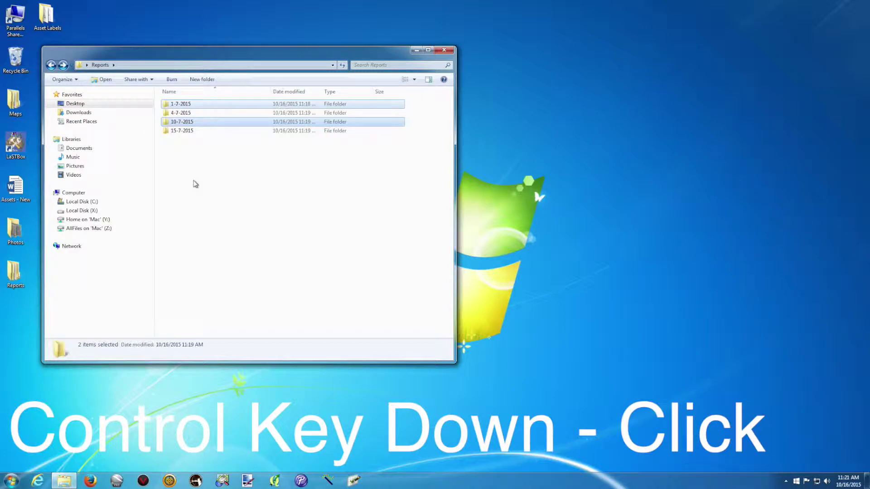
left_click(184, 131, "ctrl")
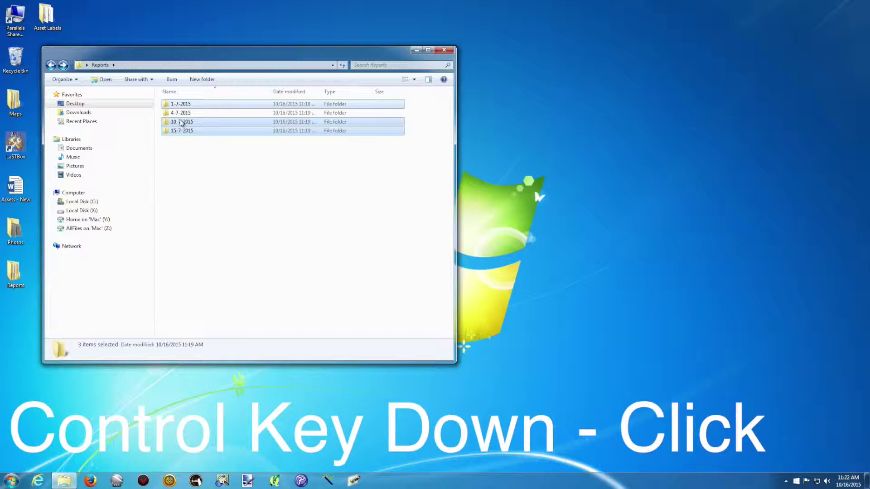
left_click(181, 122, "ctrl")
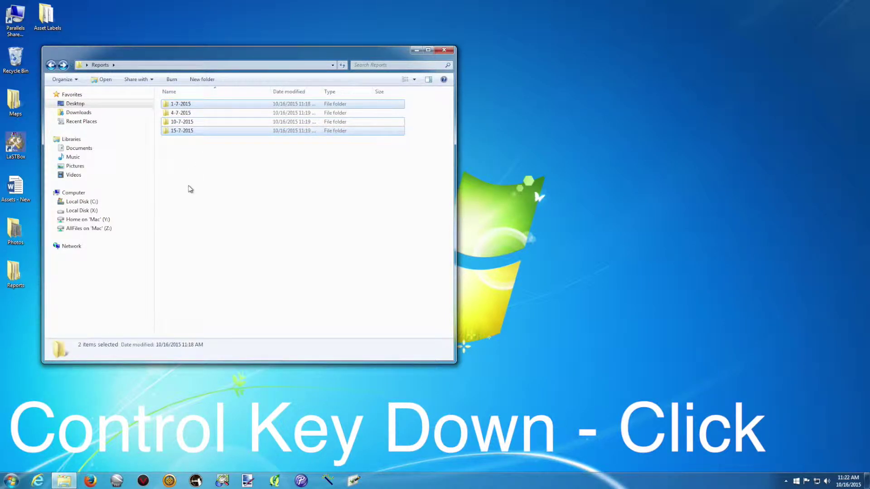
Toggle individual folders in Reports until 1-7-2015, 10-7-2015 and 15-7-2015 are selected, and clear the selection
left_click(181, 105, "ctrl")
left_click(179, 103, "ctrl")
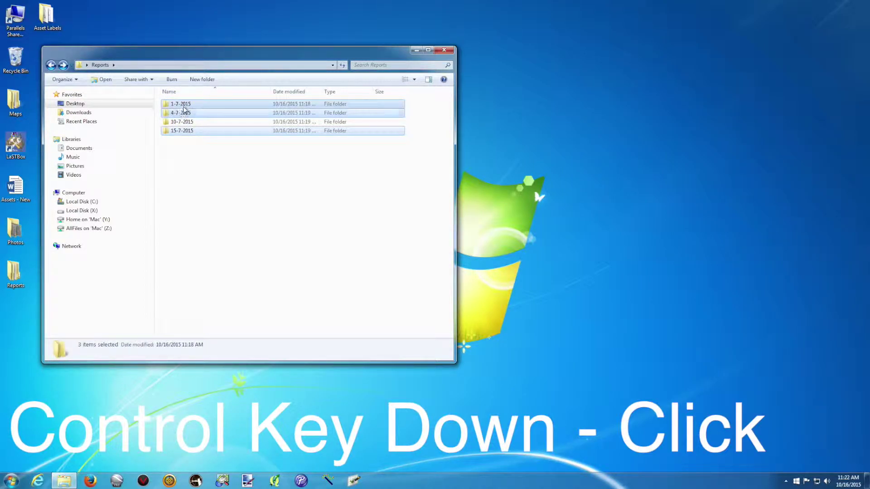
left_click(183, 114, "ctrl")
left_click(182, 120, "ctrl")
left_click(181, 113, "ctrl")
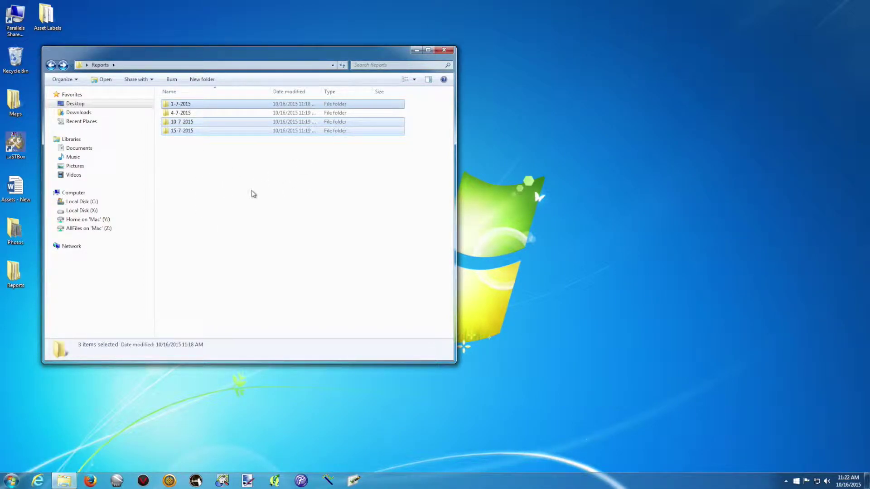
left_click(229, 188)
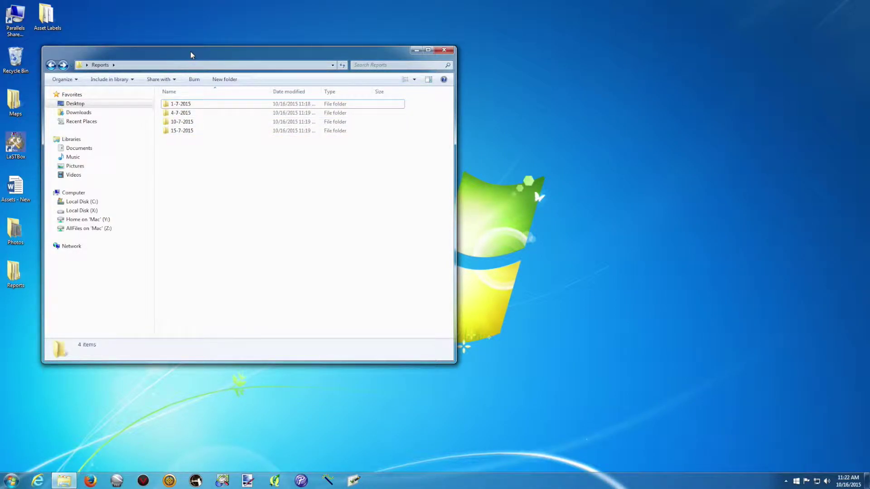
Nudge the Reports window slightly upward, open the Photos folder from the desktop and switch it to the Details view
mouse_move(190, 55)
left_mouse_down()
mouse_move(206, 50)
mouse_move(188, 49)
left_mouse_up()
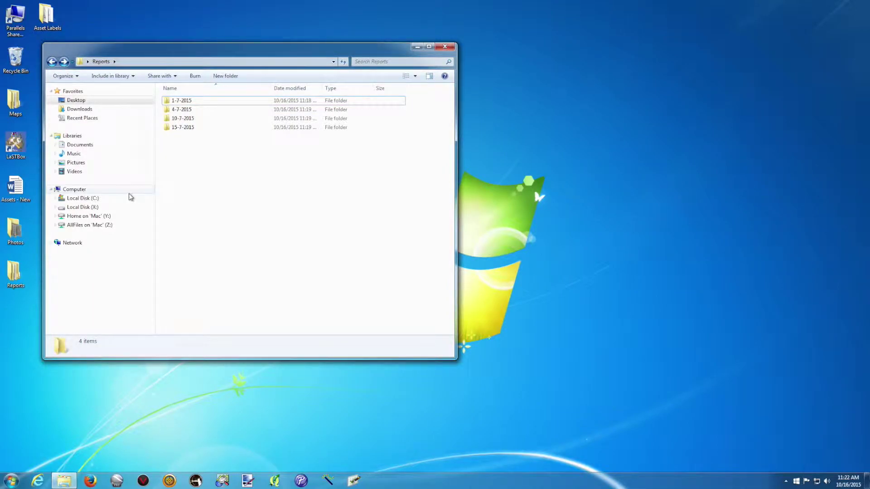
double_click(14, 232)
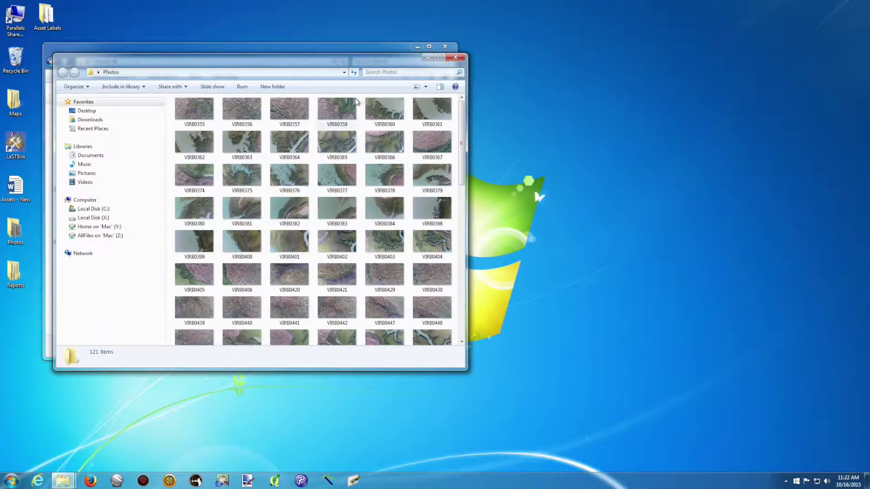
left_click(426, 87)
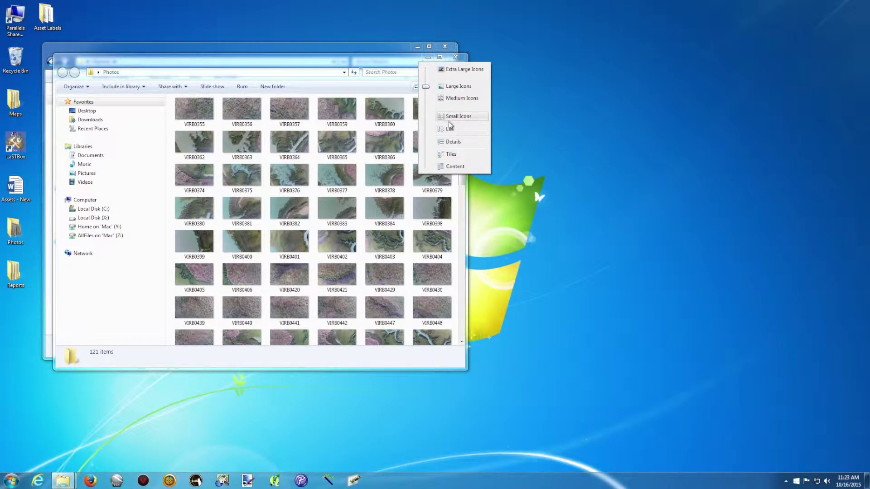
left_click(453, 142)
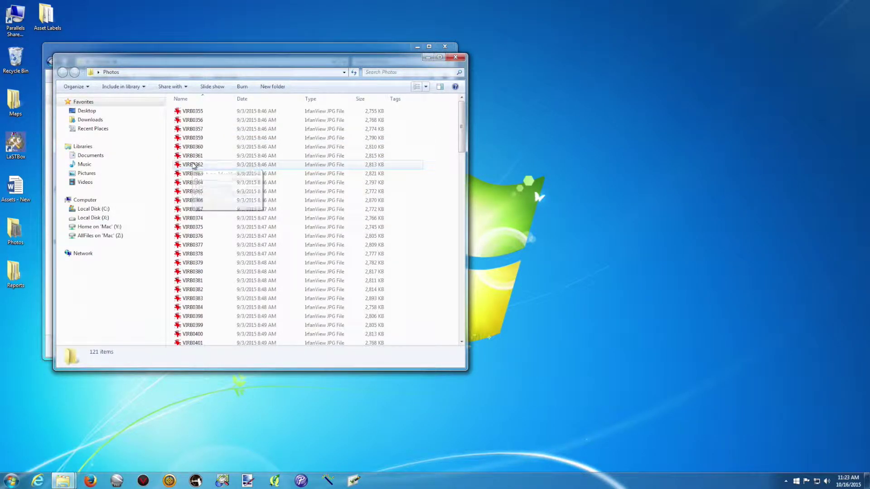
Select a single photo, extend the selection to every file in the Photos folder, and clear it
left_click(204, 183)
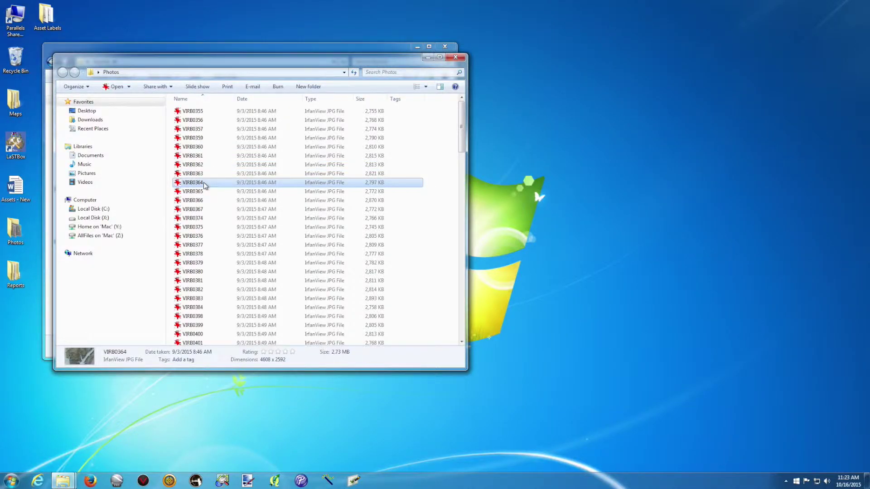
key("ctrl+a")
left_click(436, 213)
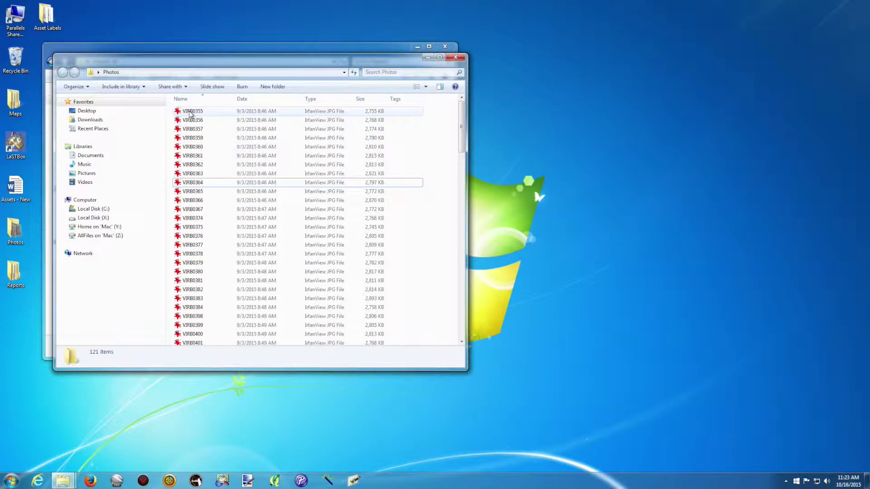
Add VIRB0355, VIRB0361, VIRB0365, VIRB0375, VIRB0378 and VIRB0367 individually to one selection in Photos, and clear it
left_click(191, 112)
left_click(193, 156, "ctrl")
left_click(192, 191, "ctrl")
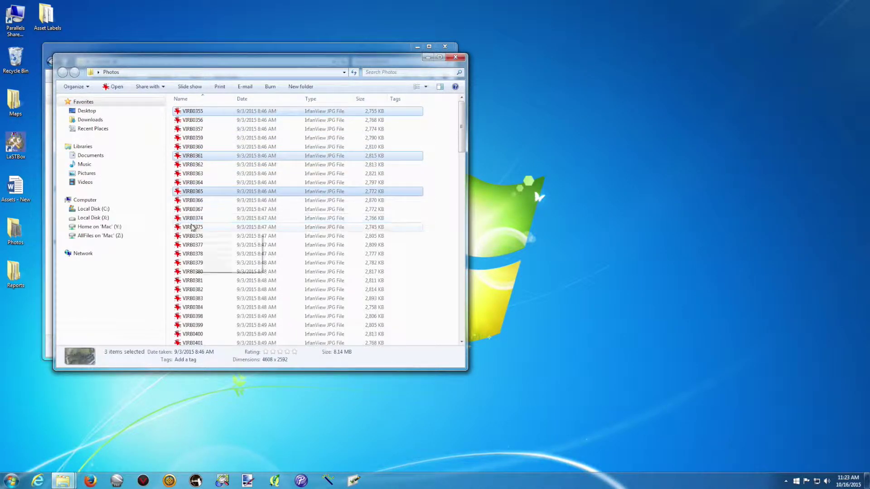
left_click(192, 227, "ctrl")
left_click(192, 254, "ctrl")
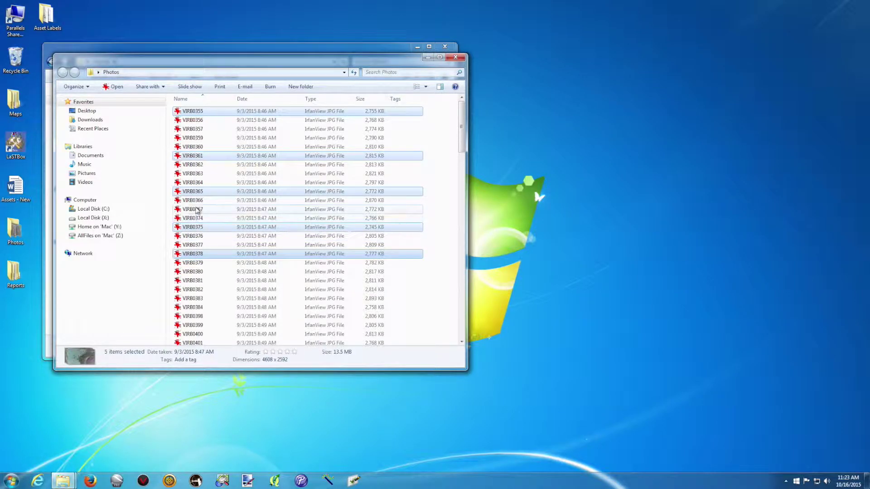
left_click(194, 209, "ctrl")
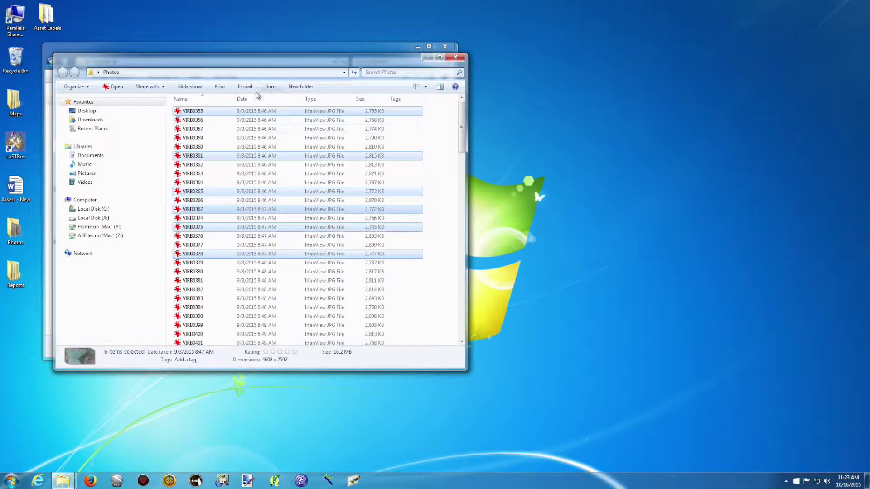
left_click(446, 280)
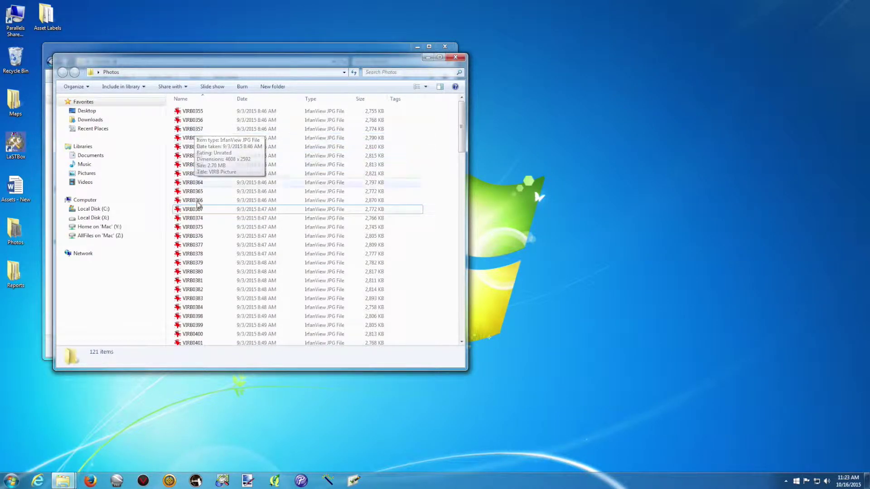
Select VIRB0357, extend the contiguous range gradually down to VIRB0365, and clear the selection
left_click(196, 129)
left_click(194, 147, "shift")
left_click(196, 155, "shift")
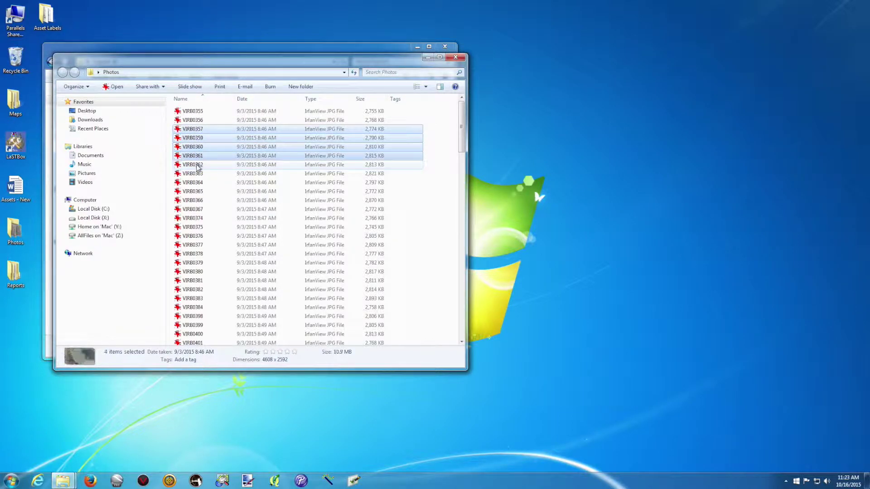
left_click(195, 164, "shift")
left_click(196, 173, "shift")
left_click(196, 183, "shift")
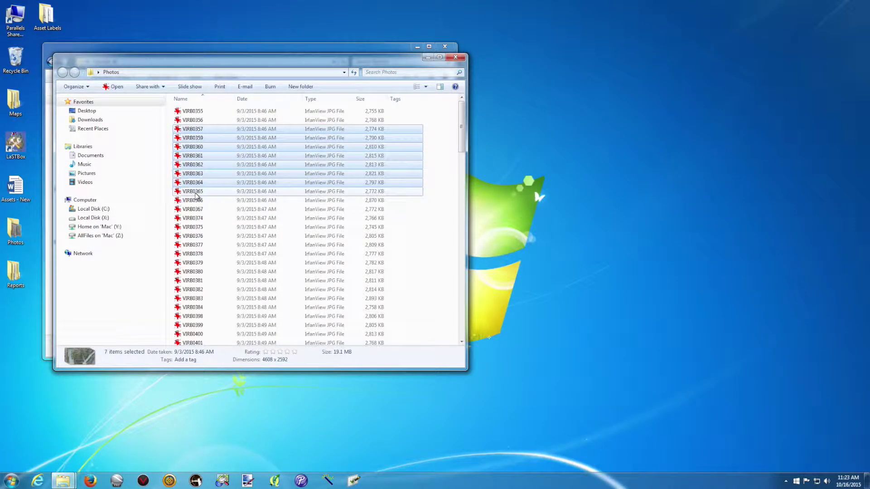
left_click(196, 191, "shift")
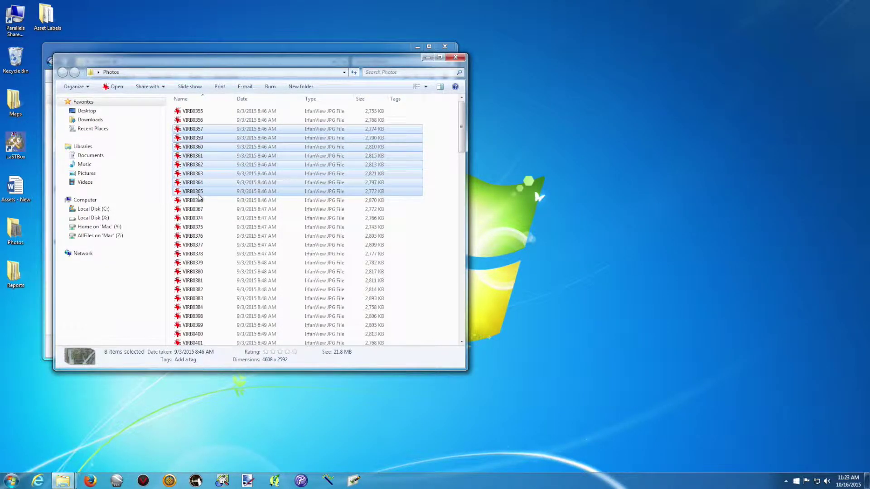
left_click(428, 223)
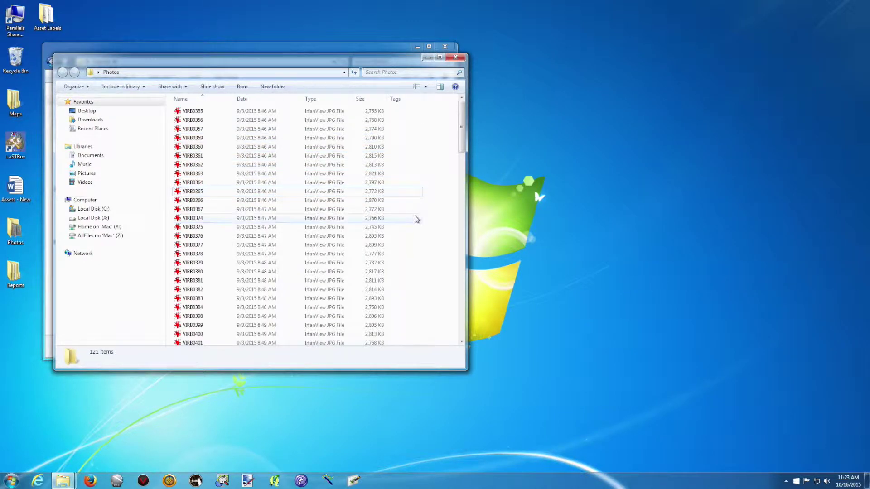
Select the contiguous photo range from VIRB0357 down to VIRB0380, and replace it with the range from VIRB0384 up to VIRB0367
left_click(201, 130)
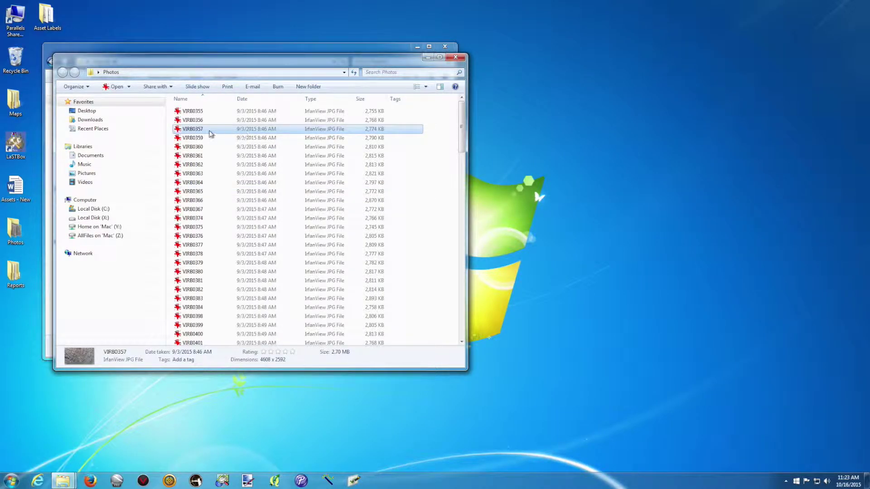
mouse_move(205, 131)
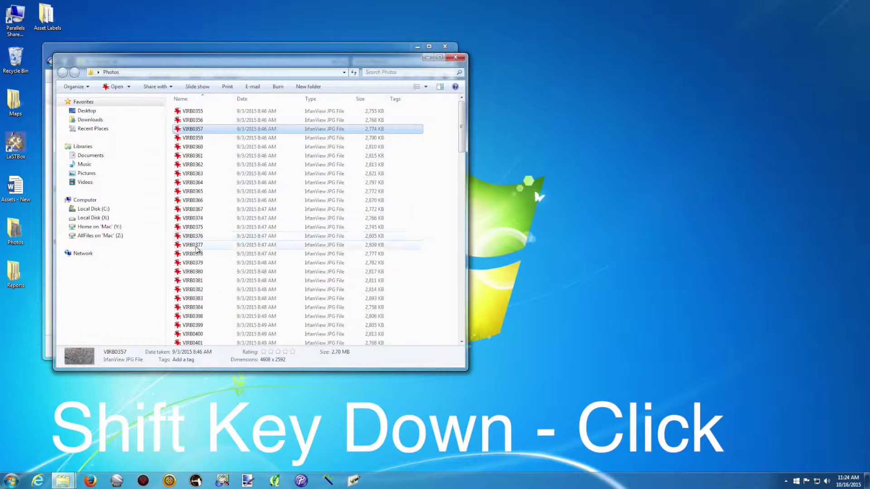
left_click(197, 272, "shift")
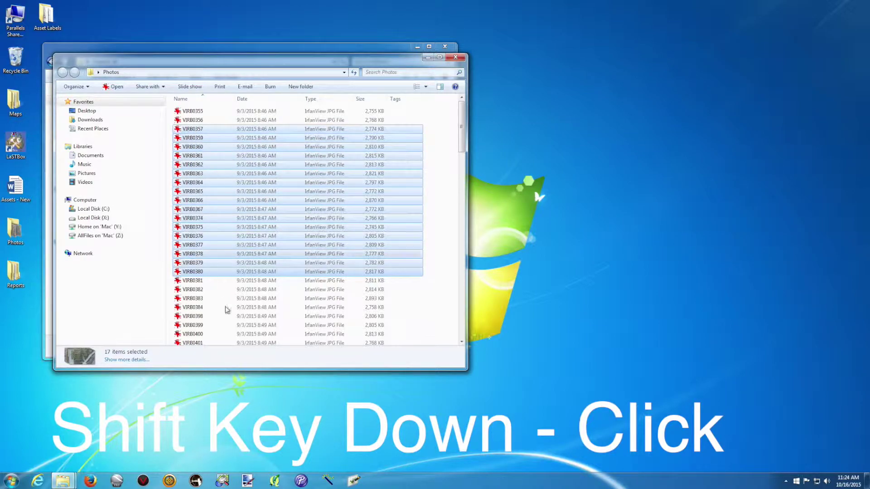
left_click(198, 308)
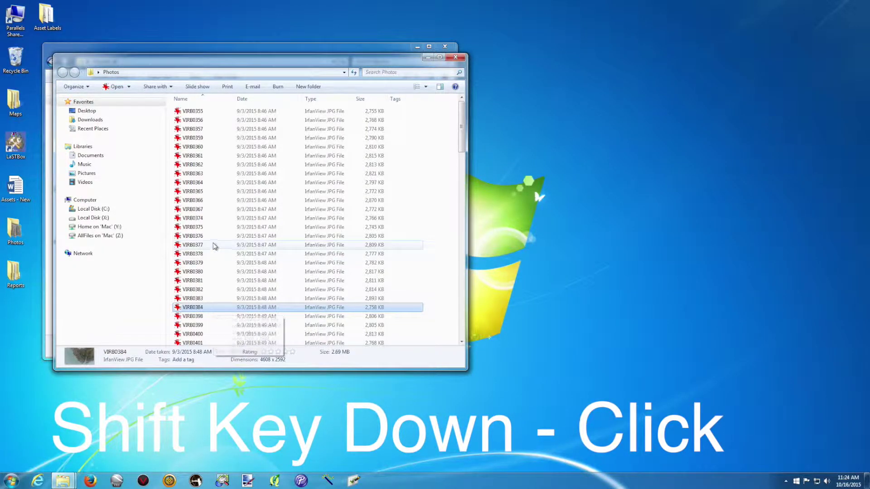
left_click(201, 211, "shift")
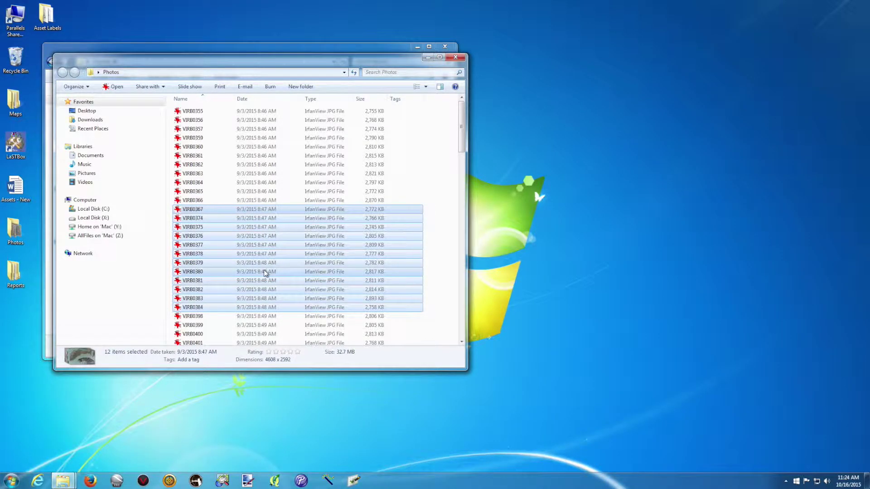
Select the non-adjacent photos VIRB0359, VIRB0362, VIRB0366, VIRB0376, VIRB0379 and VIRB0381 together
left_click(194, 138)
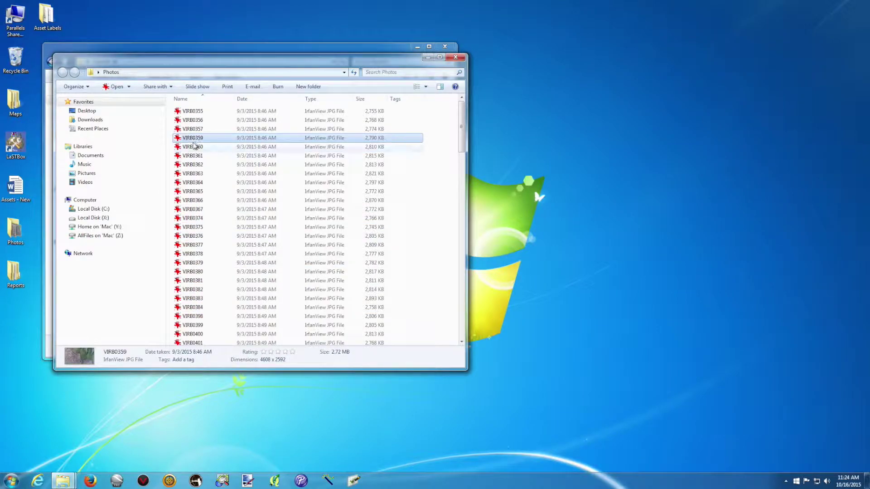
left_click(192, 165, "ctrl")
left_click(193, 200, "ctrl")
left_click(193, 237, "ctrl")
left_click(195, 264, "ctrl")
left_click(195, 280, "ctrl")
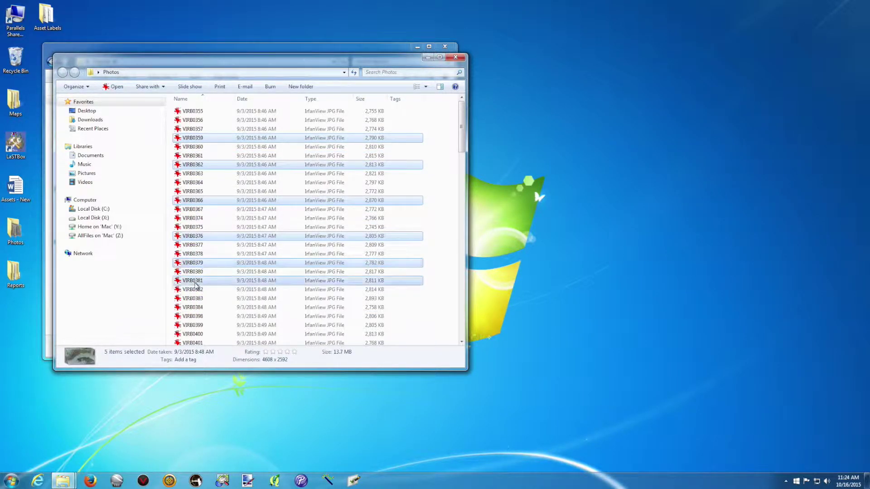
Select the contiguous range from VIRB0356 to VIRB0382, and replace it with the single photo VIRB0384
left_click(200, 121)
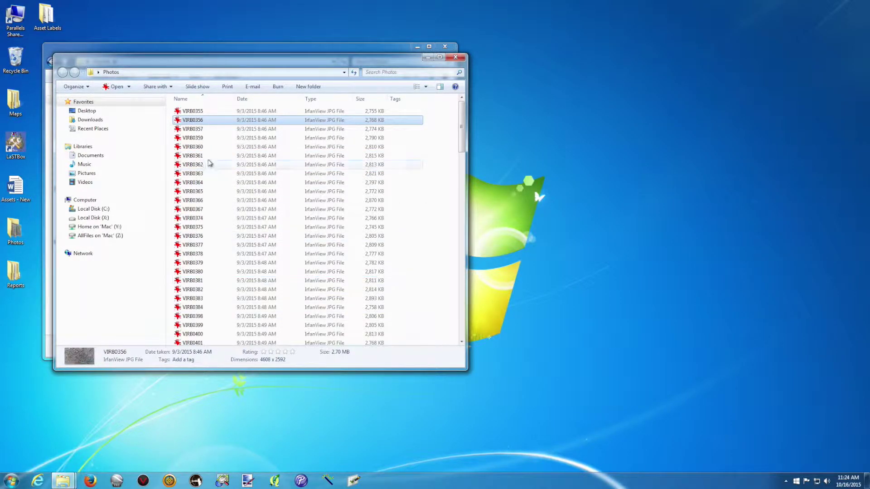
left_click(194, 290, "shift")
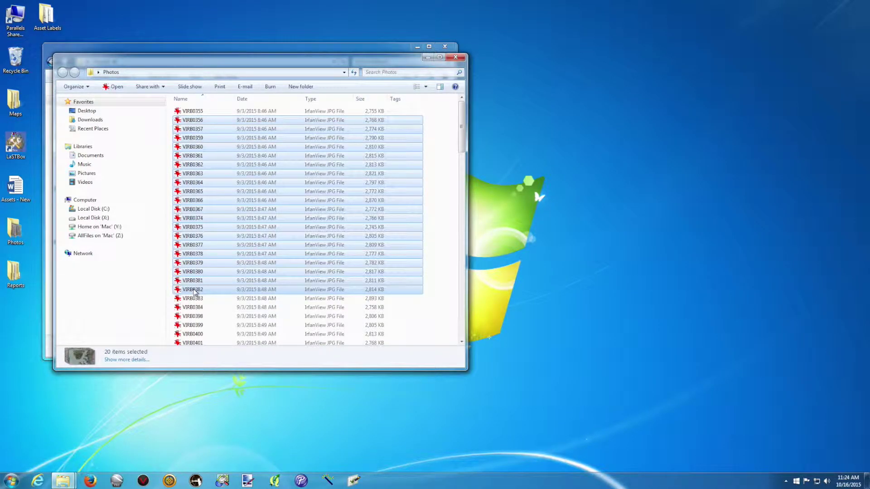
left_click(196, 308)
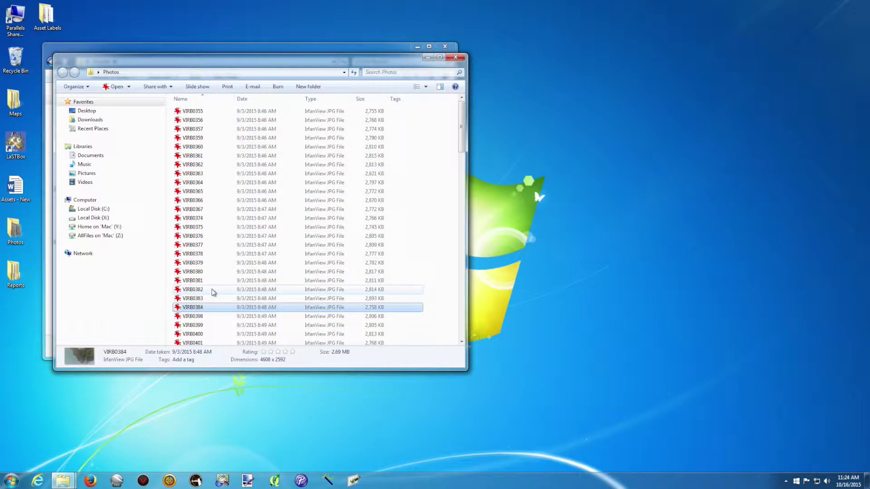
Arrange the two folder windows side by side on the desktop, with Photos to the left of Reports
left_click_drag(184, 62, 554, 40)
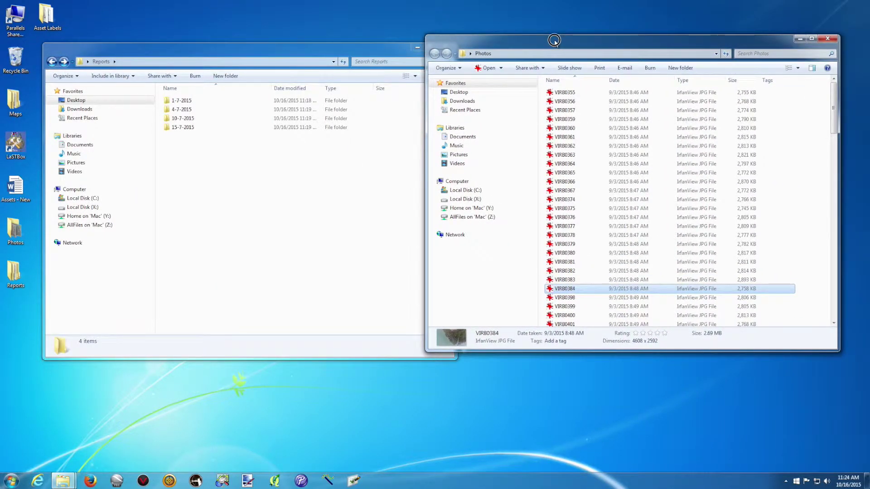
left_click_drag(321, 49, 281, 33)
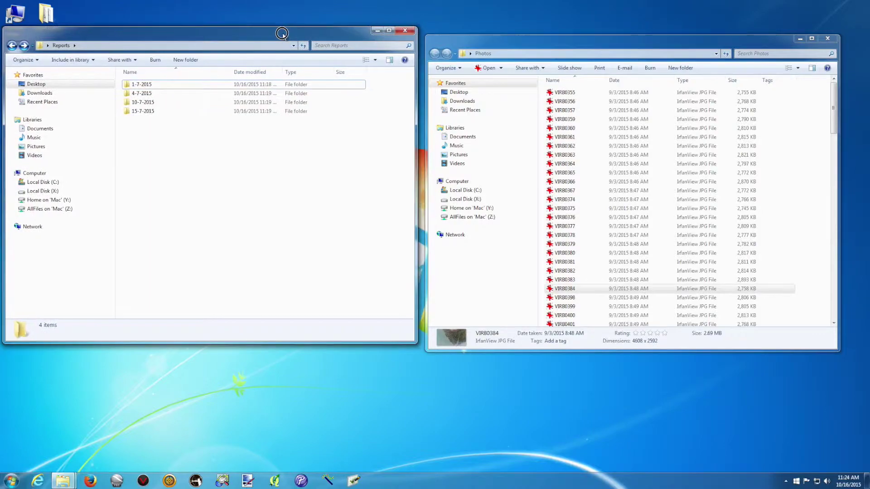
left_click_drag(572, 41, 147, 75)
left_click_drag(149, 36, 578, 72)
left_click_drag(178, 74, 178, 46)
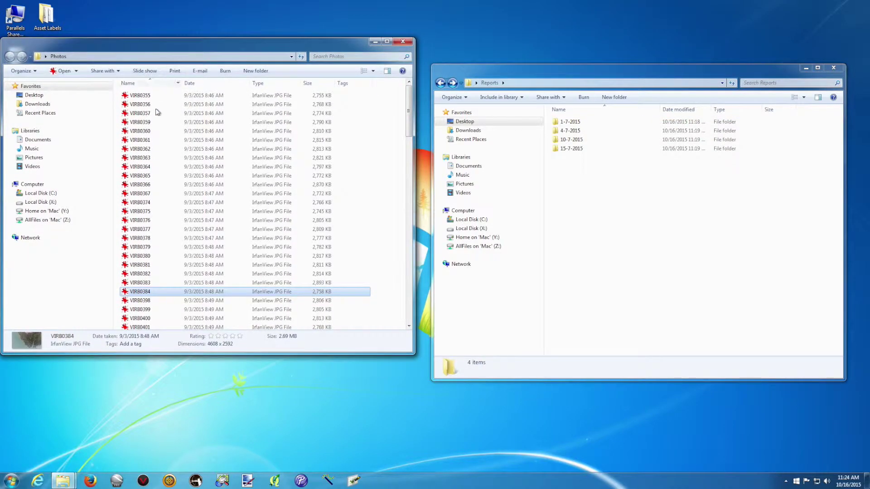
left_click_drag(597, 70, 593, 50)
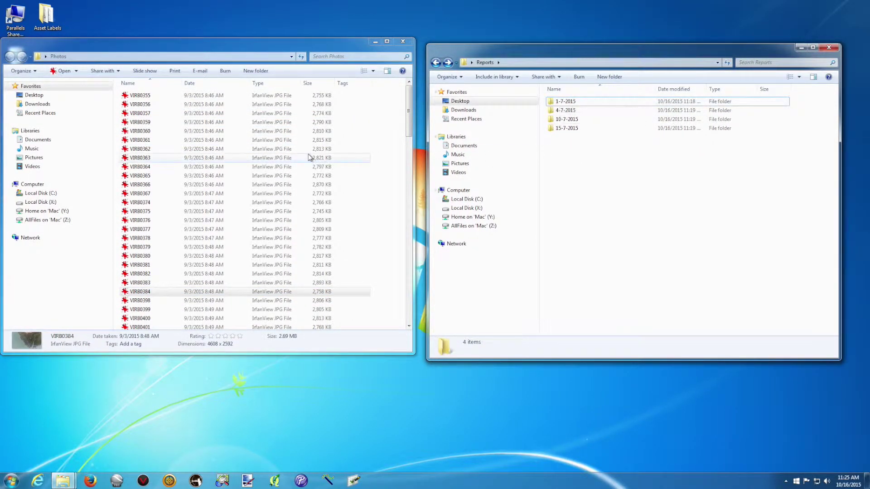
Select the photo VIRB0355 in Photos and line up the Photos and Reports windows at the same height
left_click(143, 96)
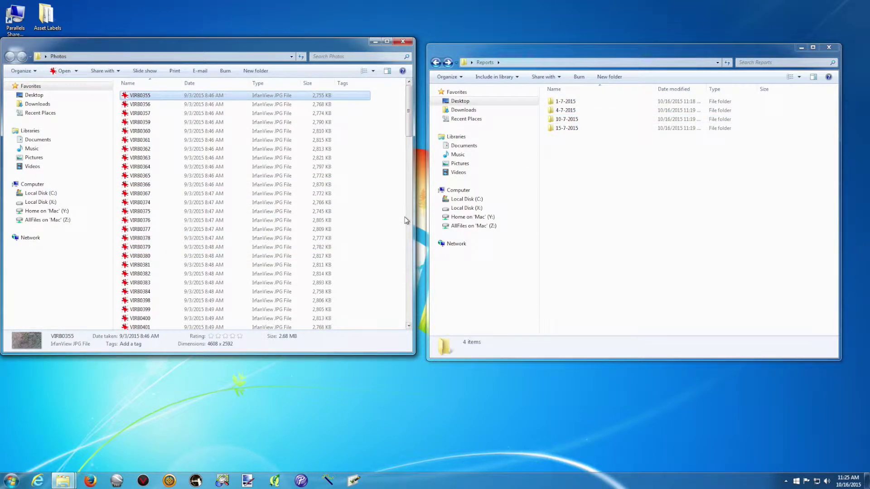
left_click_drag(267, 42, 239, 49)
left_click_drag(506, 55, 502, 54)
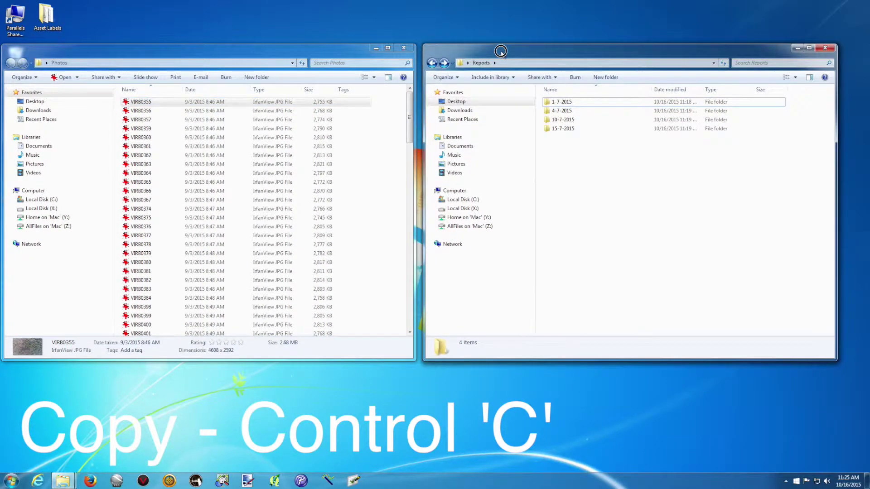
Open the 1-7-2015 folder in the Reports window and return to the Photos window with VIRB0355 selected
double_click(561, 102)
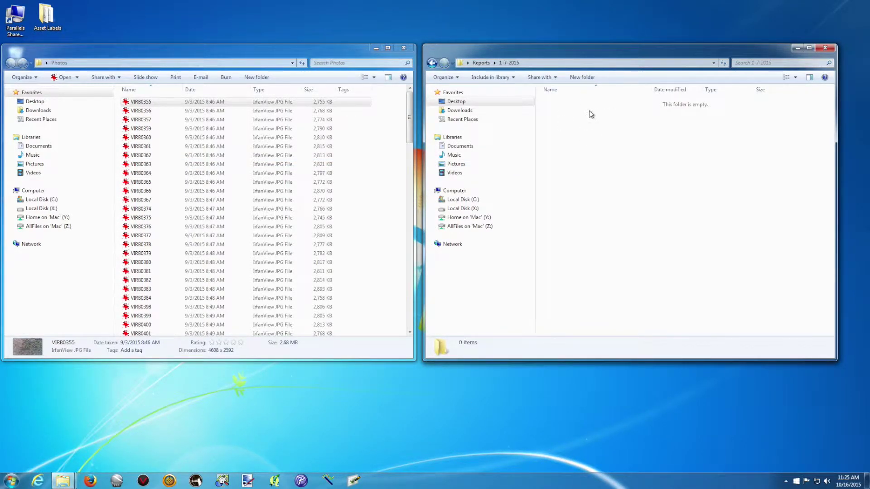
left_click(236, 48)
left_click(212, 110, "shift")
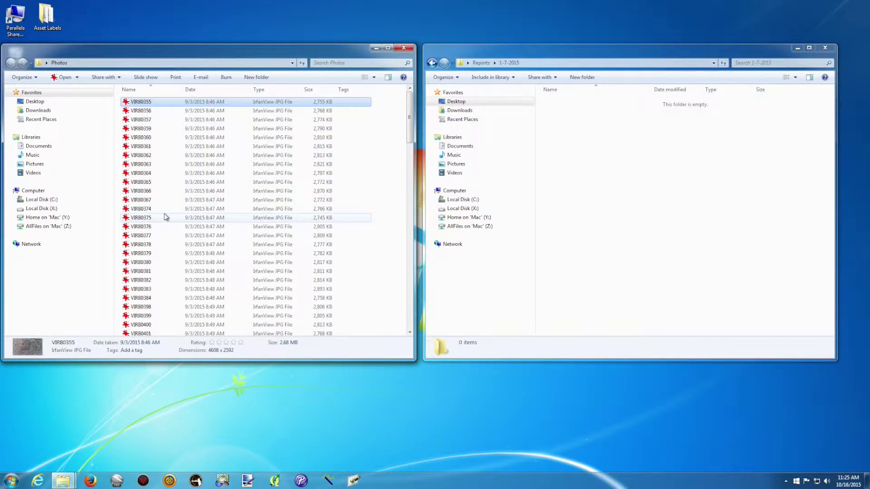
Move the photos VIRB0355, VIRB0356, VIRB0360 and VIRB0361 from Photos into the 1-7-2015 folder
left_click(142, 110, "ctrl")
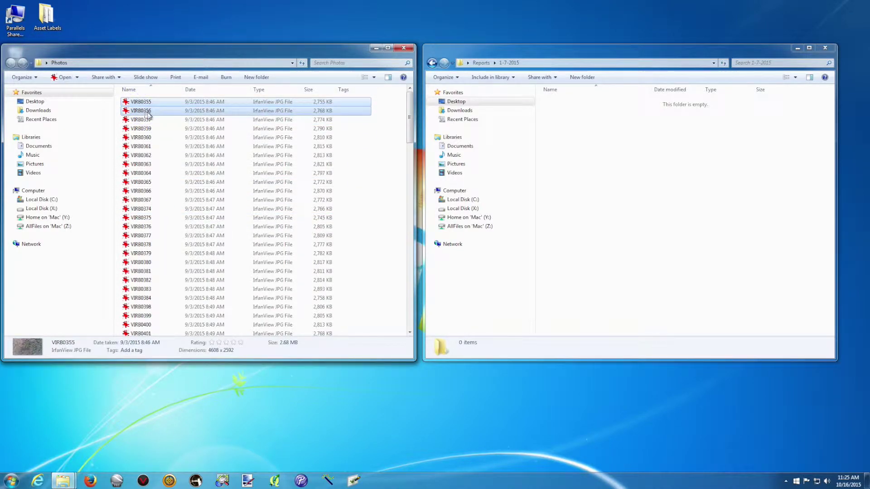
left_click(149, 138, "ctrl")
left_click(146, 146, "ctrl")
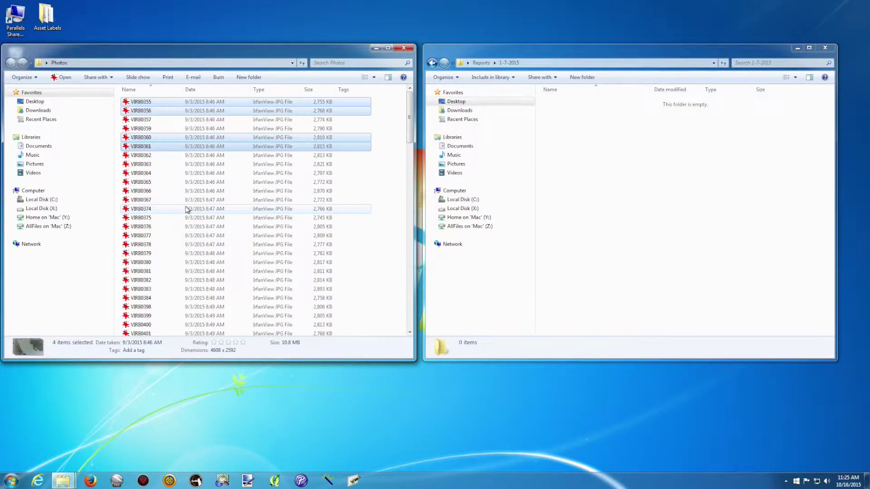
left_click_drag(135, 104, 148, 104)
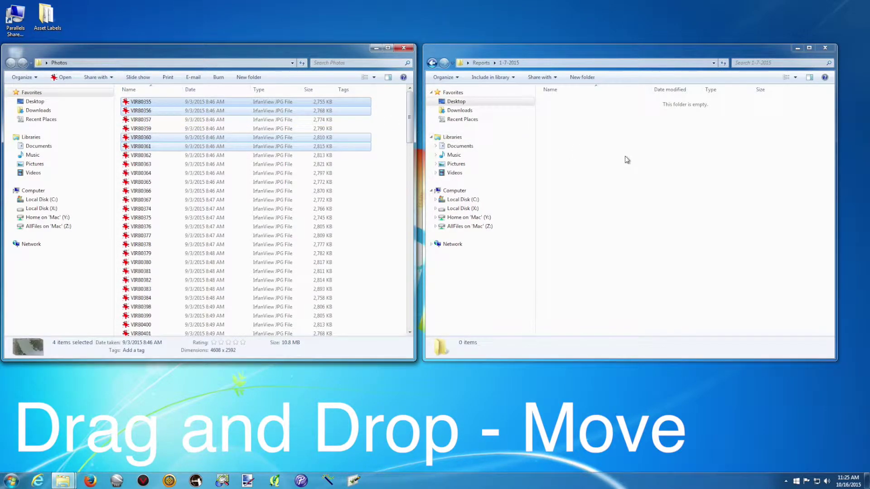
left_click_drag(137, 105, 136, 105)
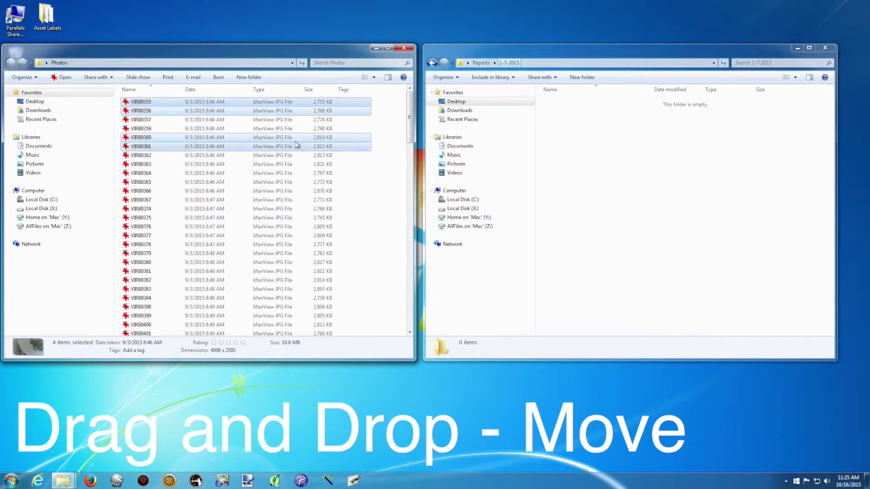
left_click_drag(143, 103, 156, 131)
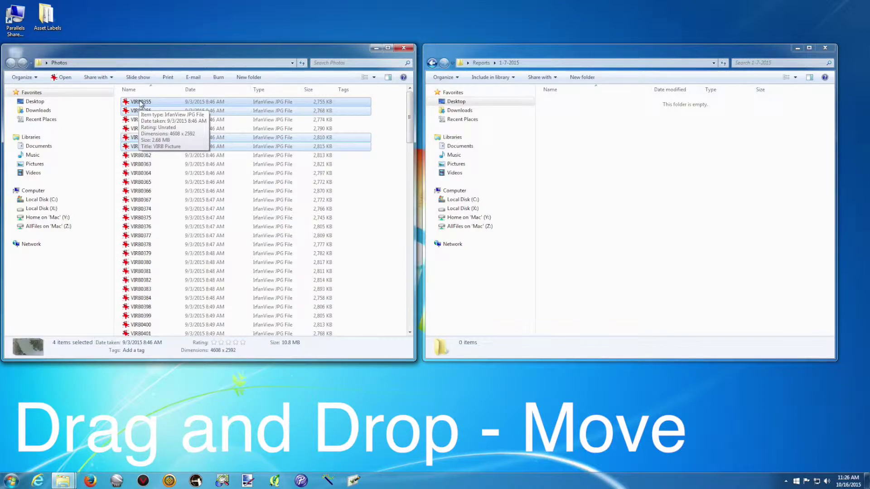
left_click_drag(141, 103, 614, 177)
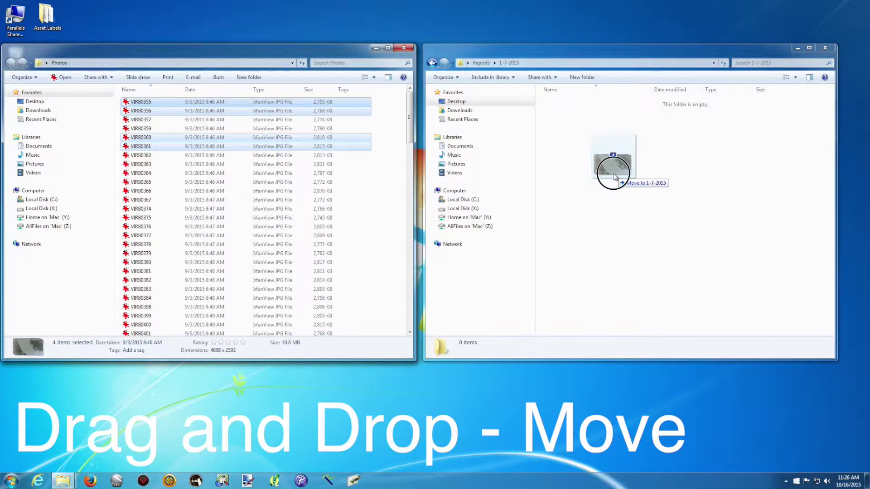
left_click_drag(615, 176, 614, 177)
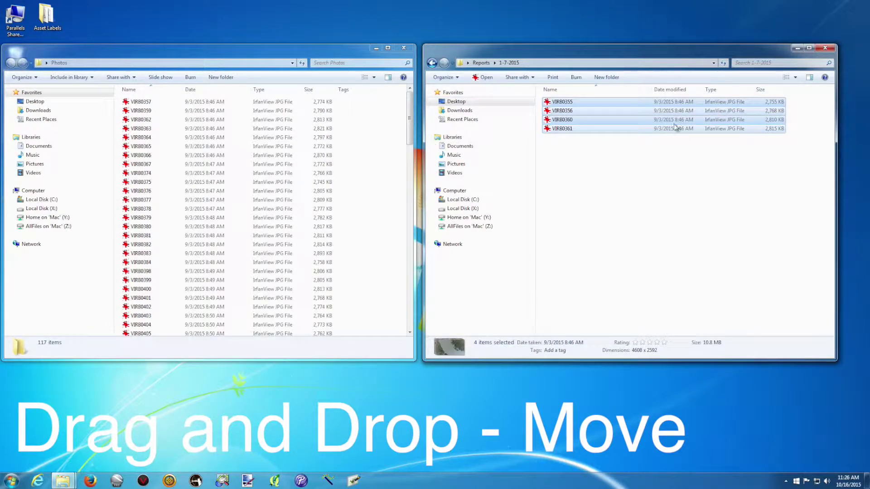
left_click(604, 162)
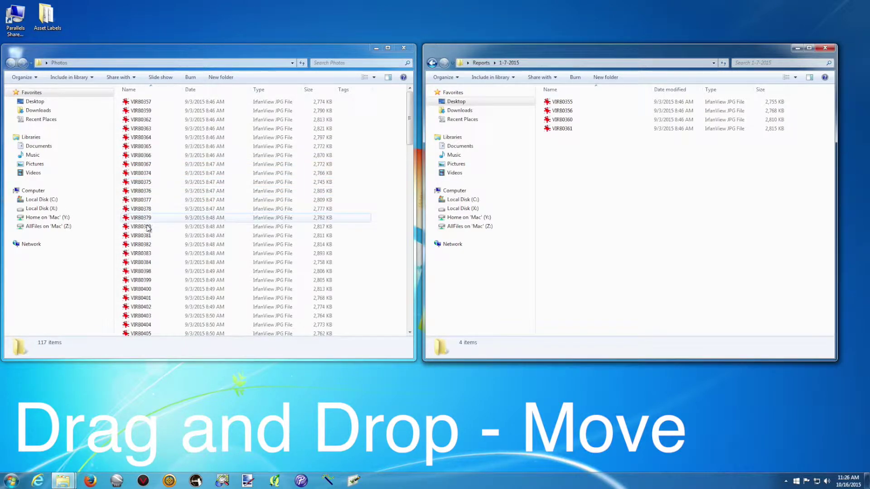
Move the contiguous range of photos from VIRB0366 to VIRB0380 out of Photos into the 1-7-2015 folder
left_click(145, 156)
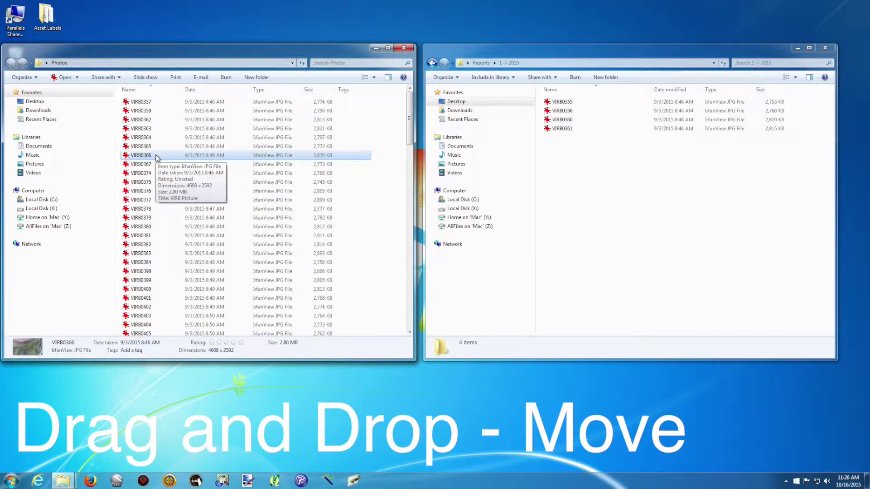
left_click(149, 227, "shift")
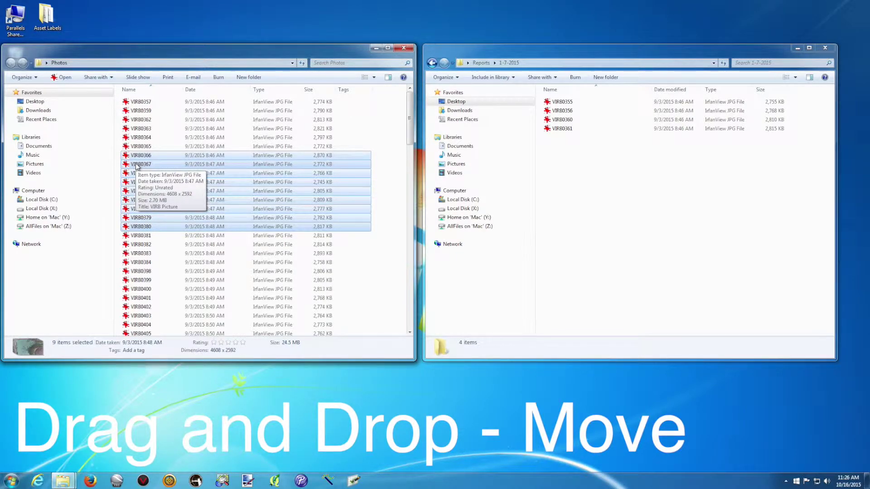
left_click_drag(136, 166, 617, 197)
left_click(608, 273)
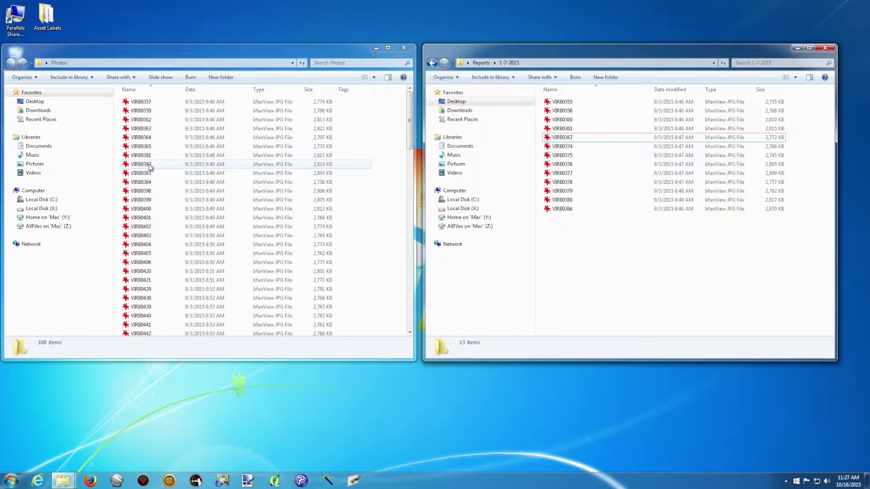
Copy the photos VIRB0401, VIRB0404 and VIRB0420 in Photos to the clipboard
left_click(148, 220)
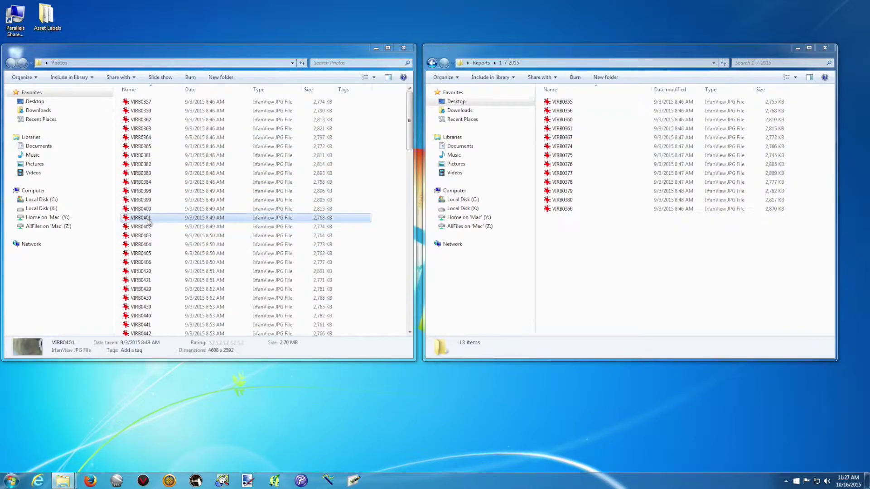
left_click(149, 245, "ctrl")
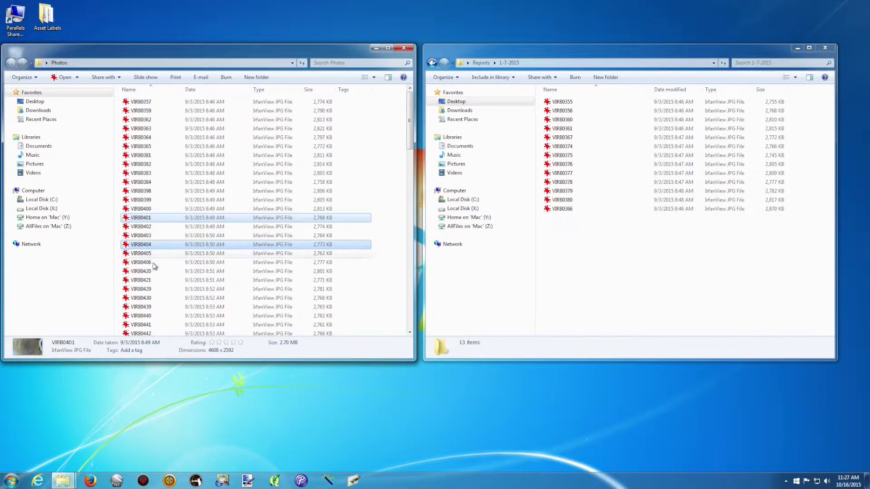
left_click(146, 273, "ctrl")
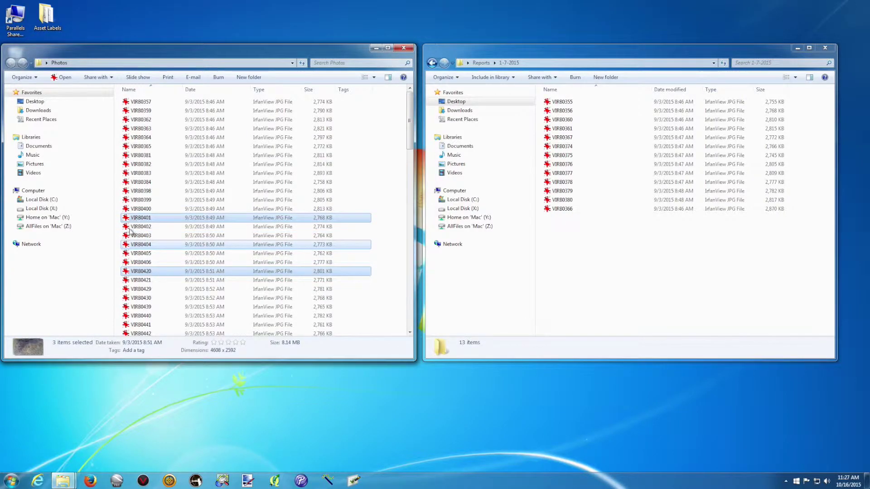
right_click(144, 219)
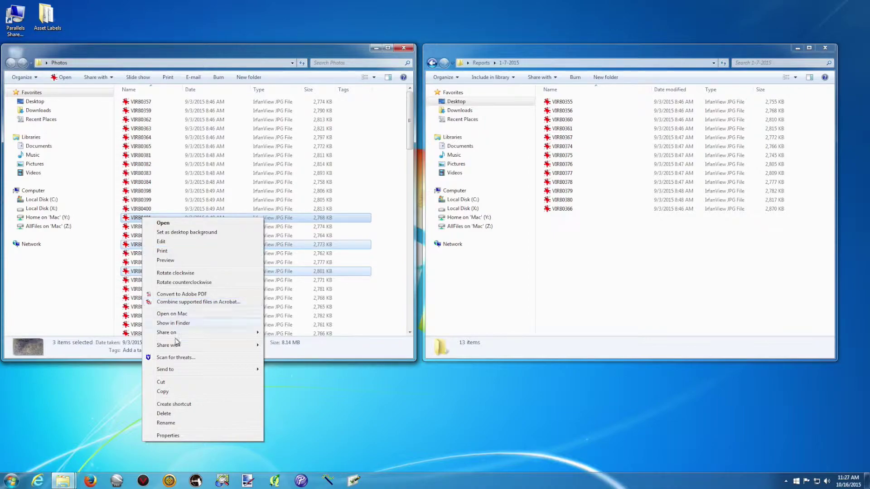
left_click(171, 392)
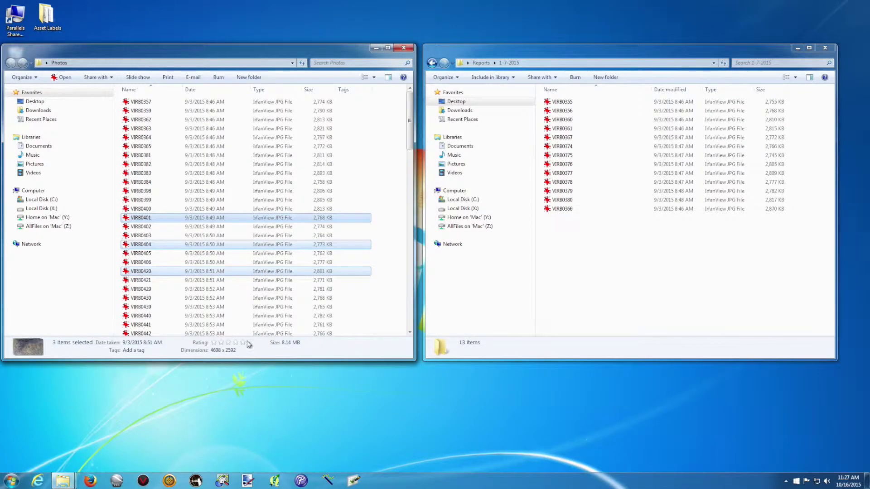
Paste the copied photos VIRB0401, VIRB0404 and VIRB0420 into the 1-7-2015 folder and clear the selection
left_click(611, 249)
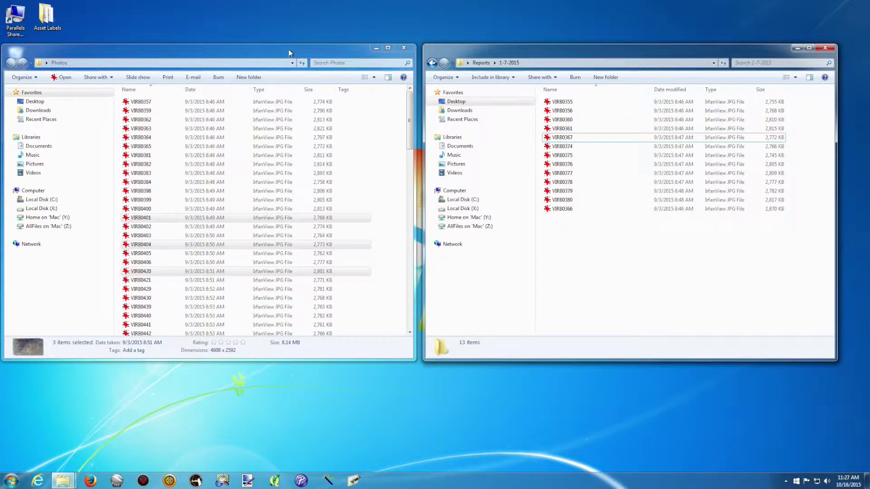
left_click(266, 48)
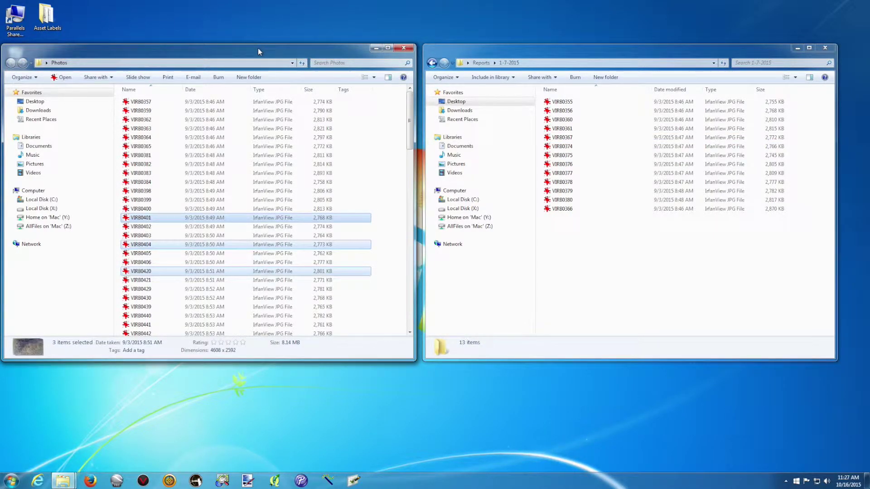
left_click(506, 48)
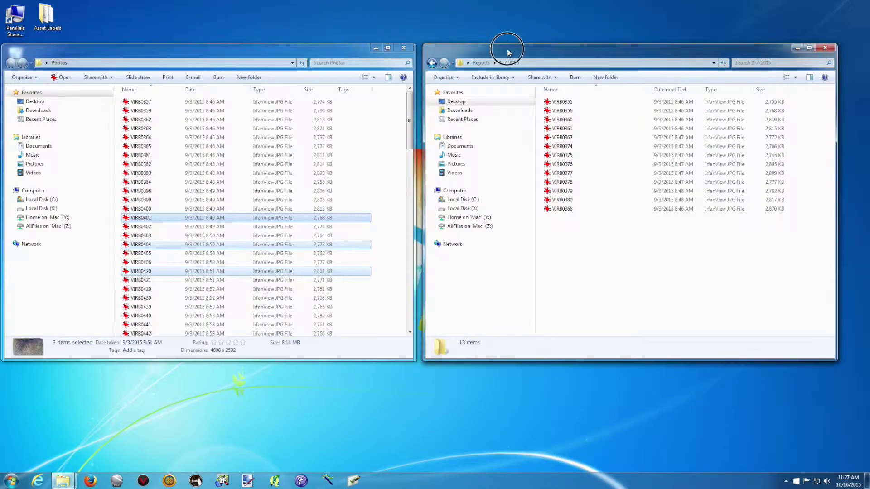
right_click(581, 253)
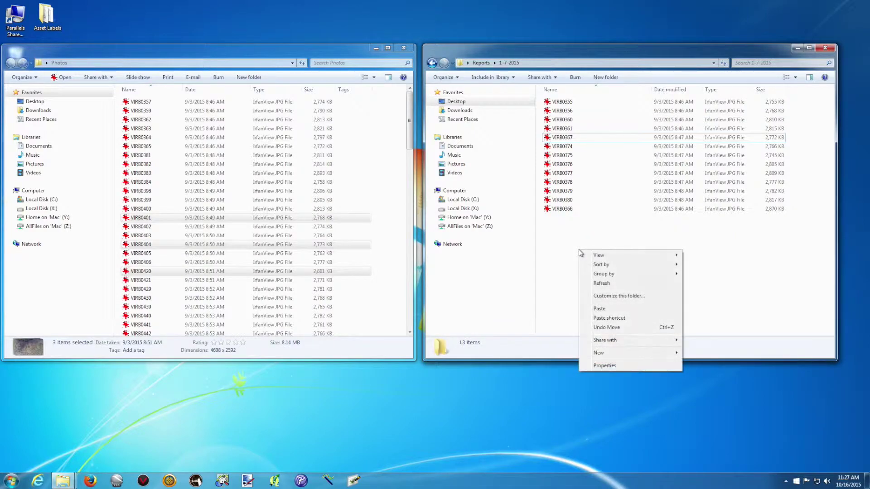
left_click(612, 311)
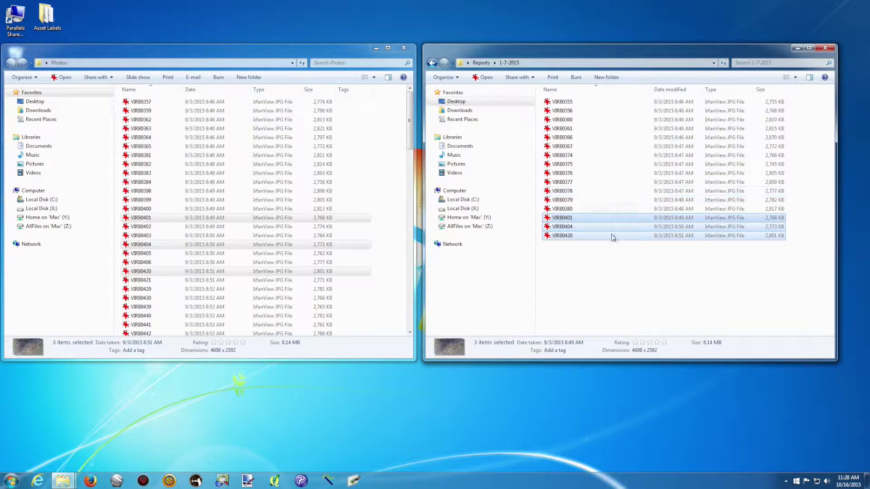
left_click(605, 265)
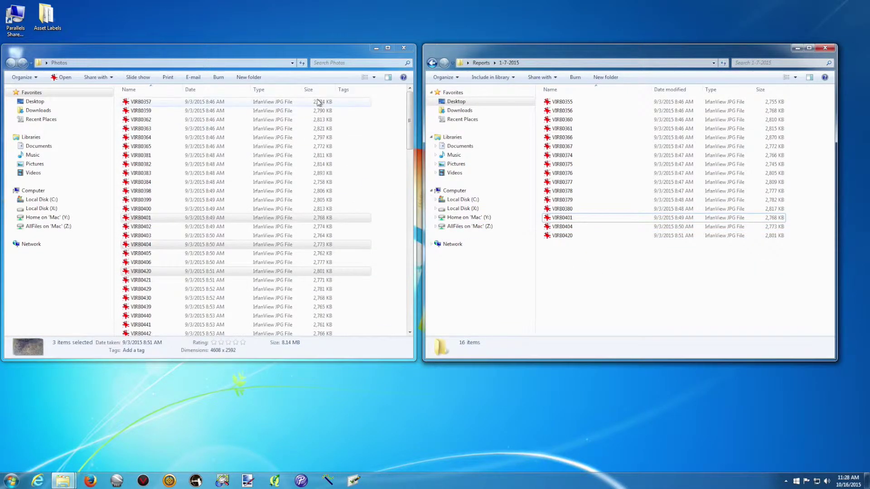
Select the single photo VIRB0364 in Photos and copy it to the clipboard
left_click(289, 47)
left_click(211, 137)
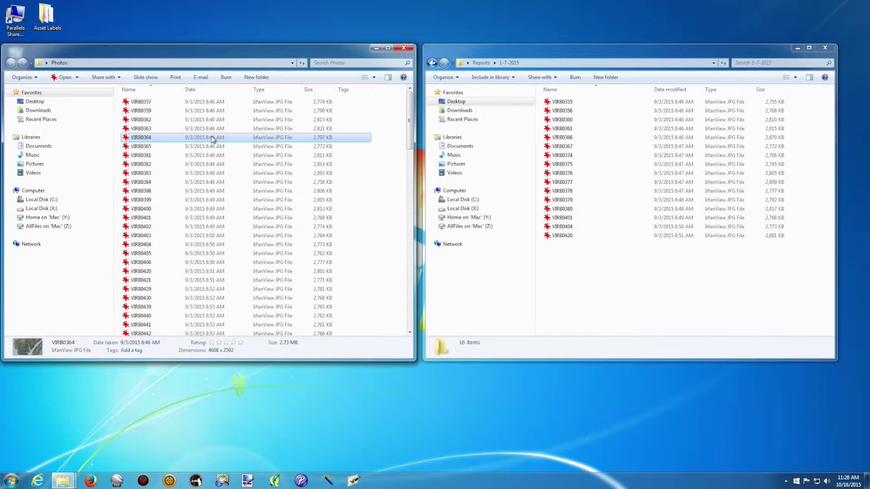
key("ctrl+c")
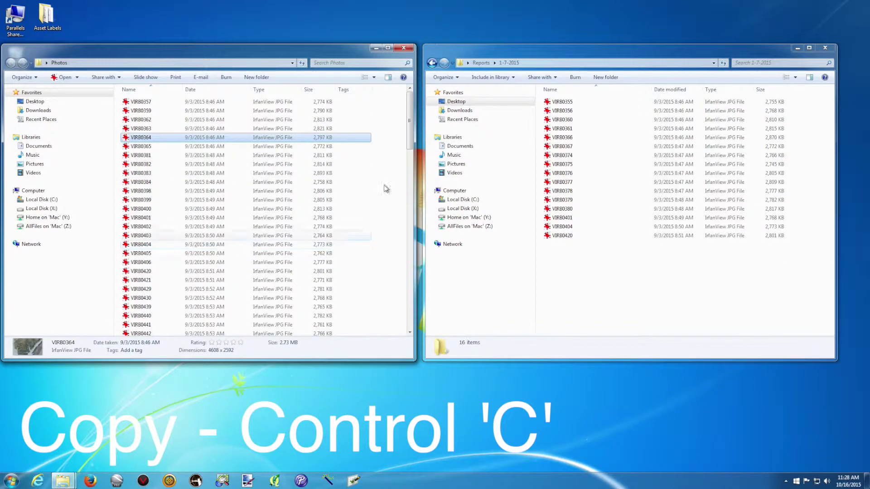
Copy the photos VIRB0448, VIRB0451 and VIRB0453 in Photos to the clipboard
left_click_drag(408, 156, 409, 194)
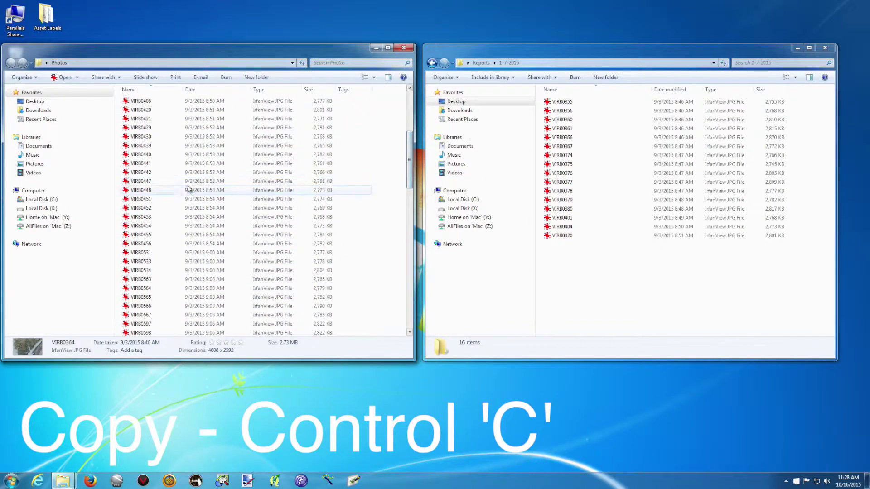
left_click(149, 191)
left_click(150, 200, "ctrl")
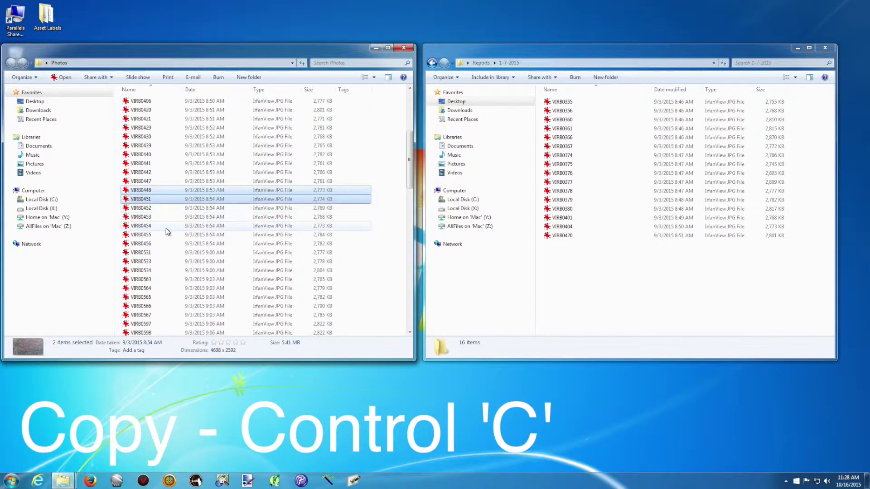
left_click(151, 218, "ctrl")
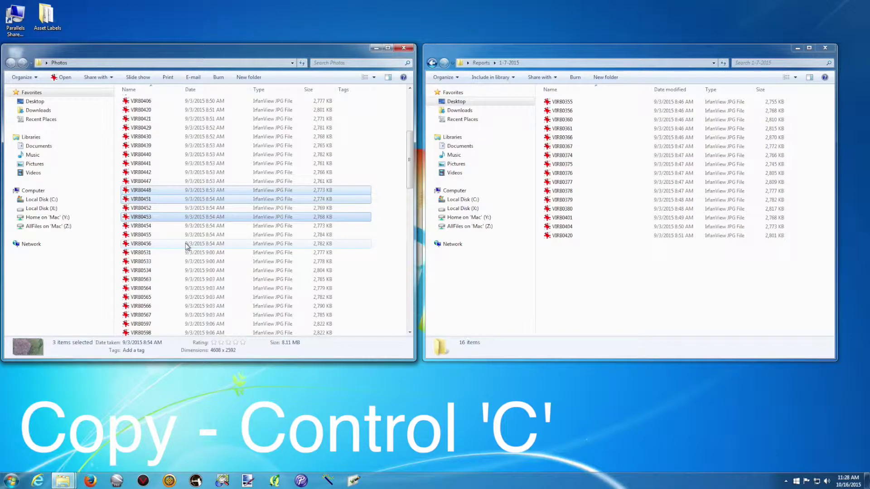
left_click(205, 55)
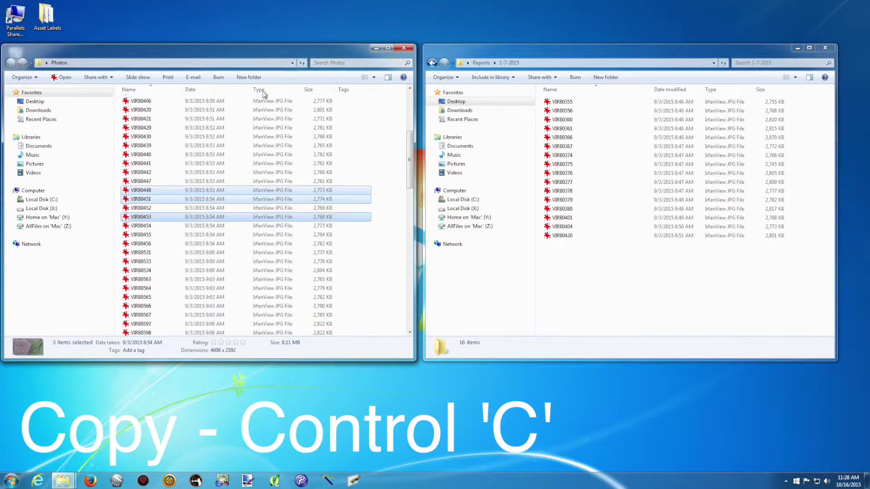
left_click_drag(208, 58, 211, 60)
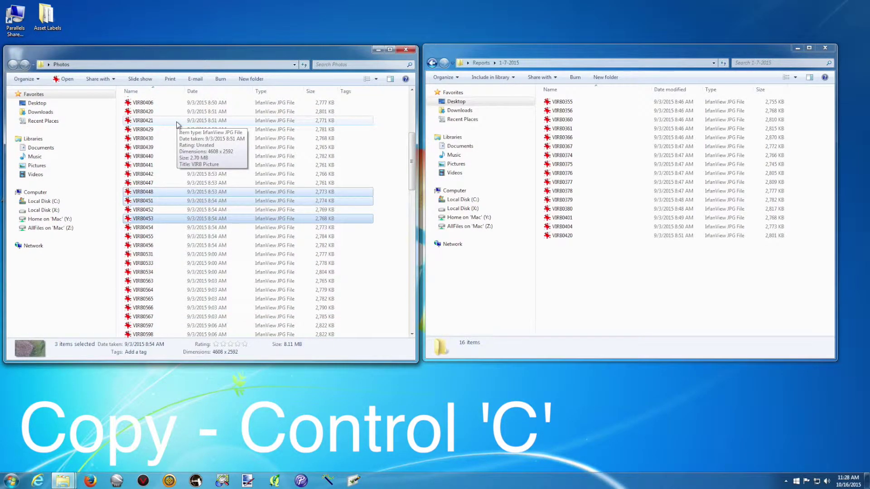
key("ctrl+c")
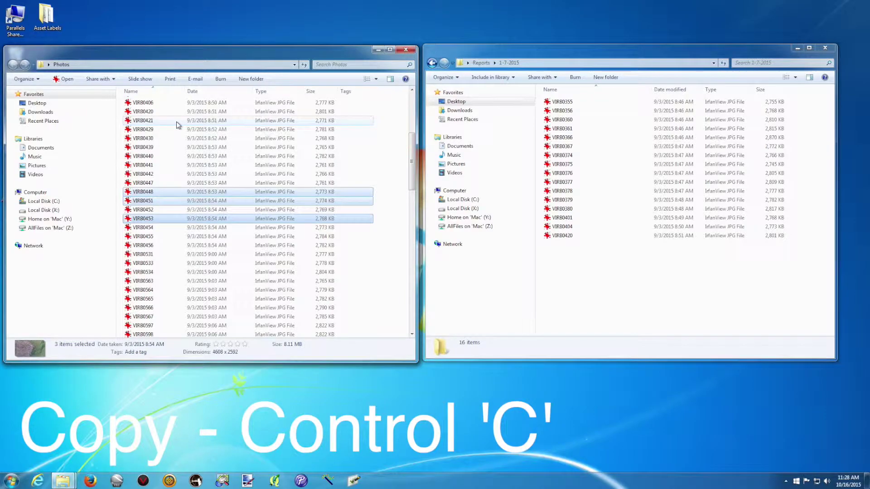
Paste the copied photos VIRB0448, VIRB0451 and VIRB0453 into the 1-7-2015 folder
left_click(509, 52)
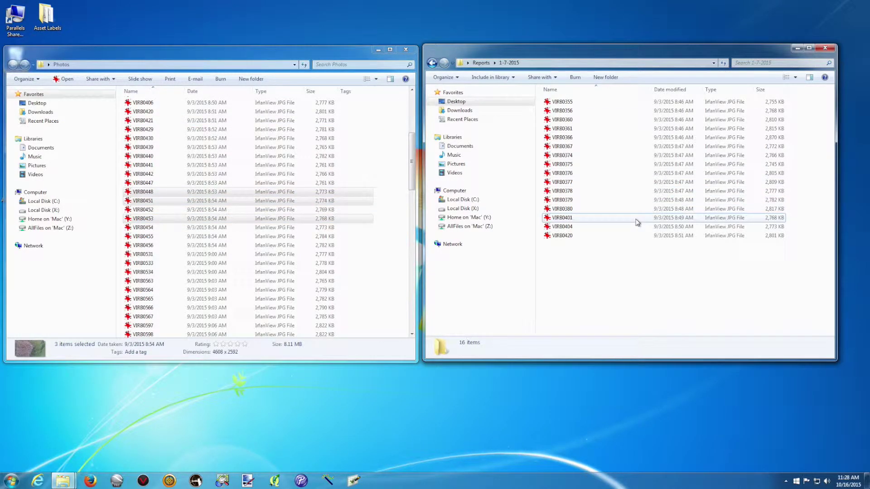
left_click(588, 287)
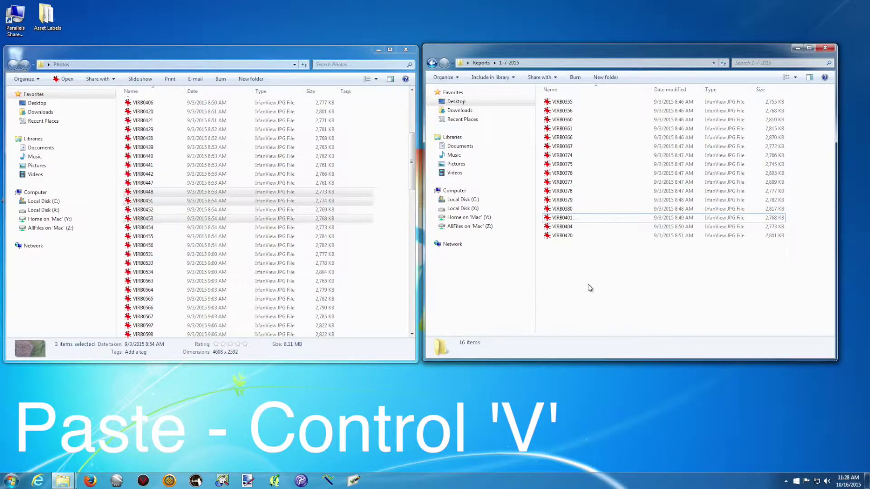
key("ctrl+v")
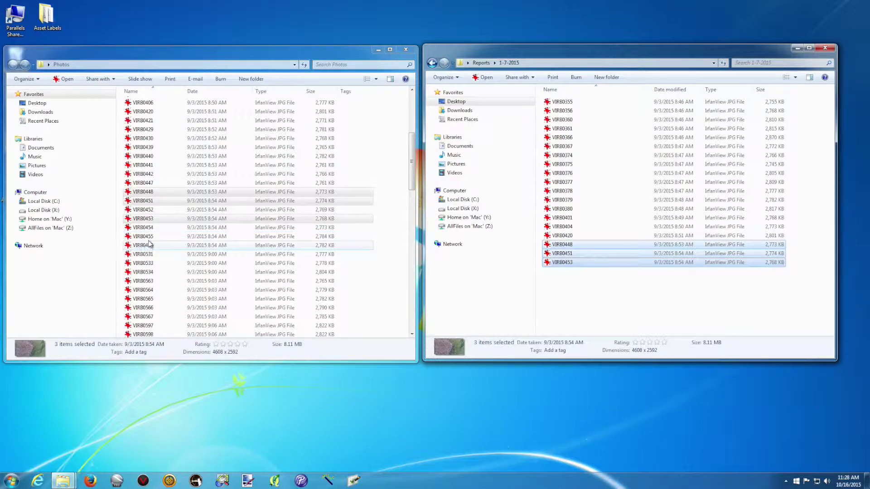
Cut the photos VIRB0455 and VIRB0456 from Photos, paste them into the 1-7-2015 folder and clear the selection
left_click(236, 73)
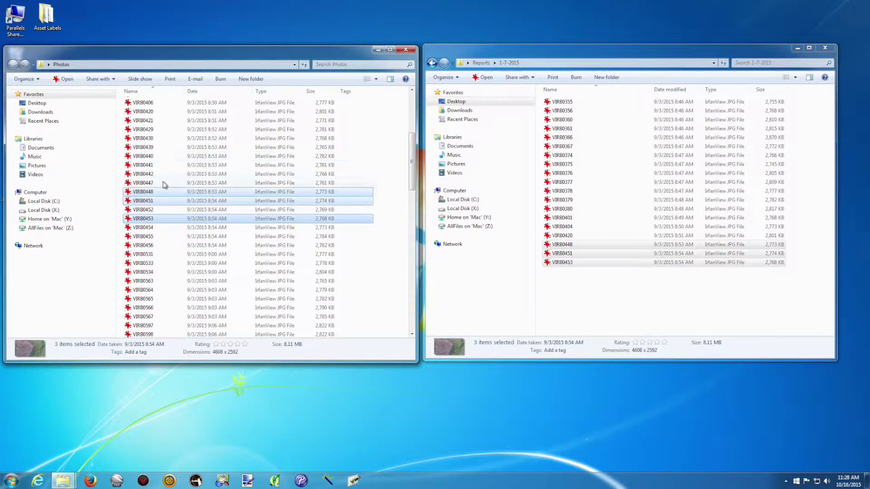
left_click(147, 237)
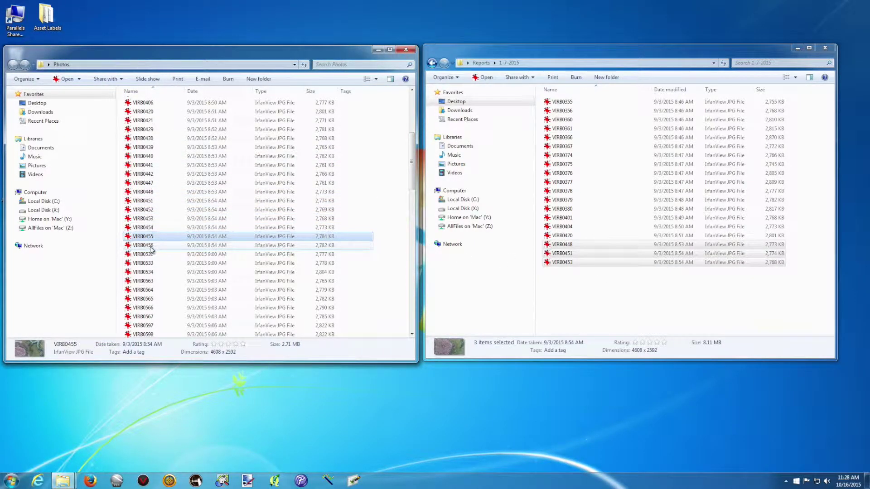
left_click(152, 246, "ctrl")
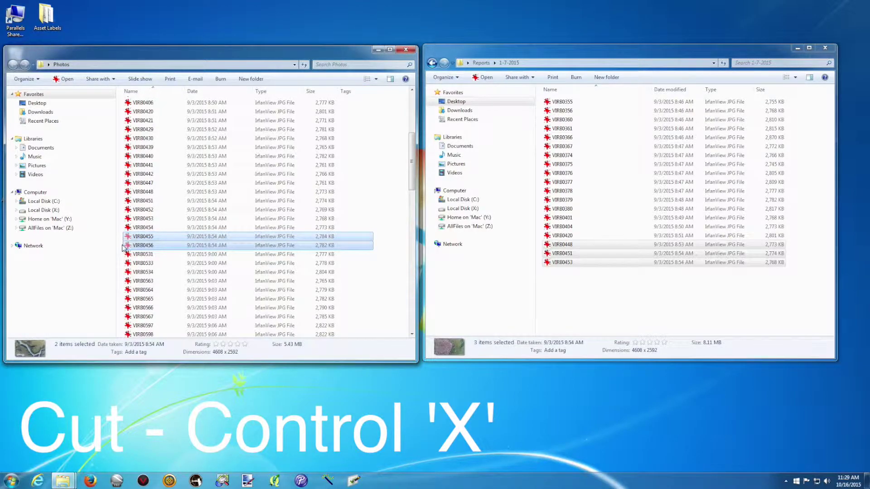
left_click(637, 300)
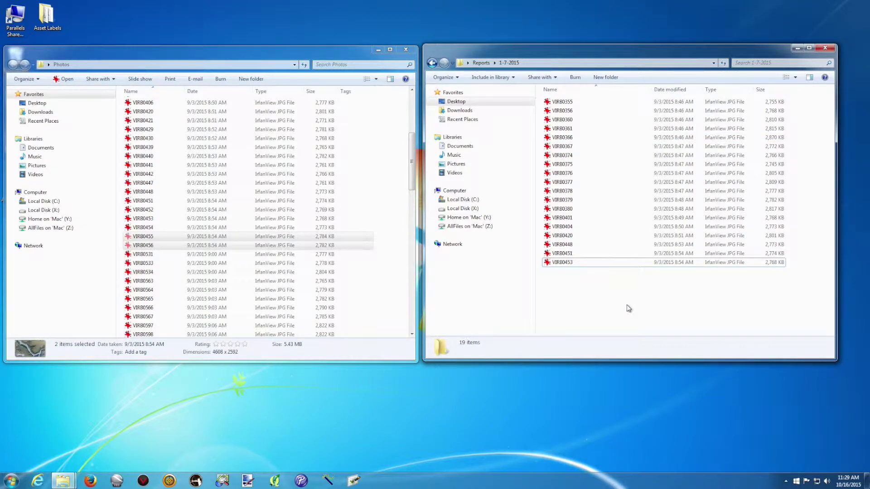
key("ctrl+v")
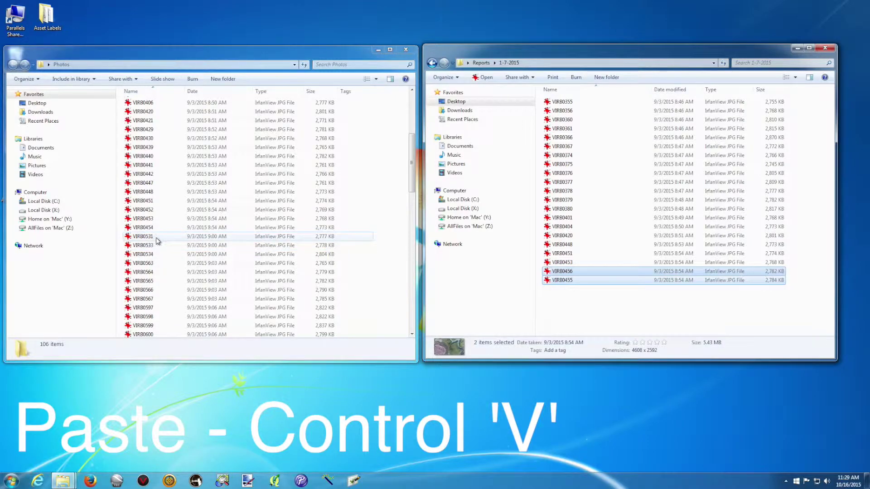
left_click(615, 311)
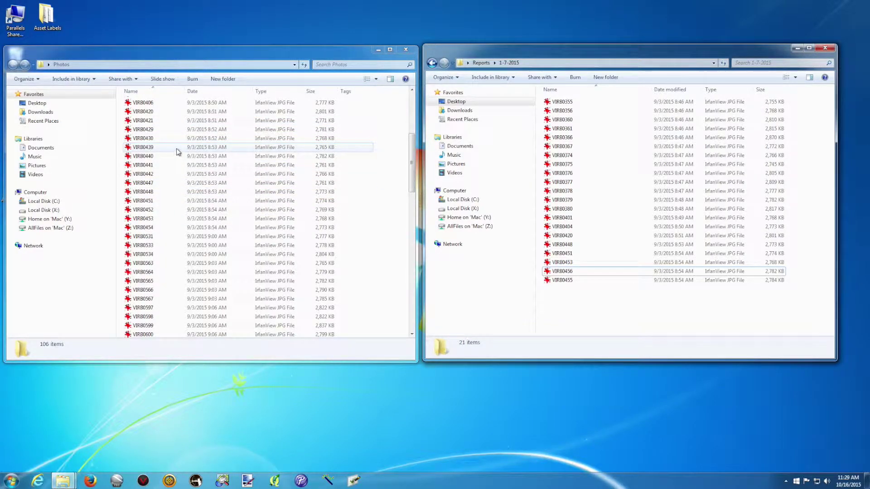
Go up to the Reports folder, reopen 1-7-2015 to review its photos, and return to Reports
left_click_drag(219, 56, 219, 55)
left_click_drag(490, 53, 490, 56)
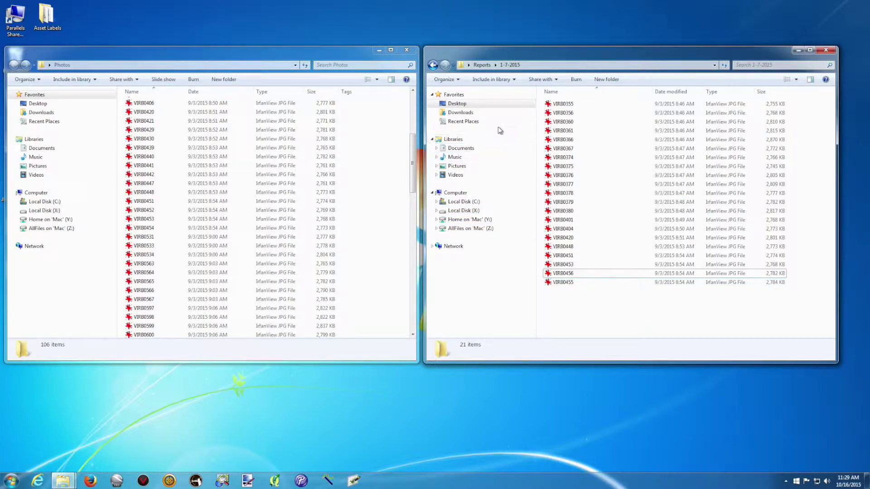
left_click(482, 64)
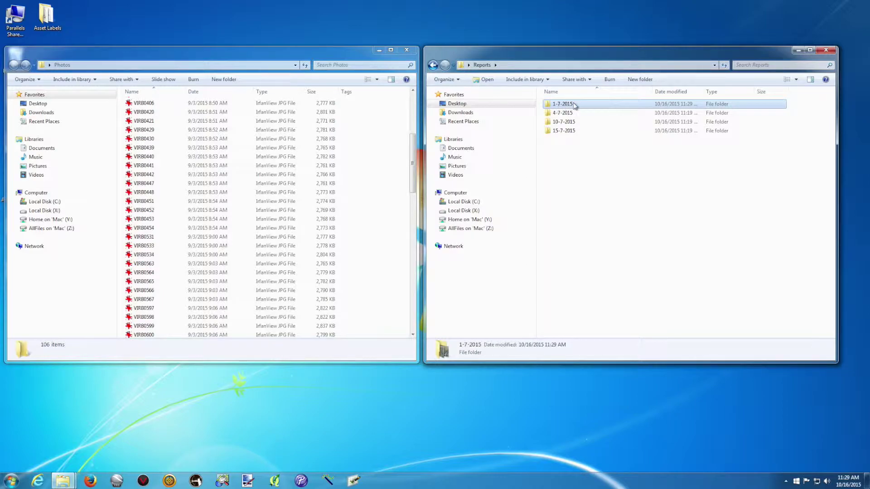
double_click(549, 106)
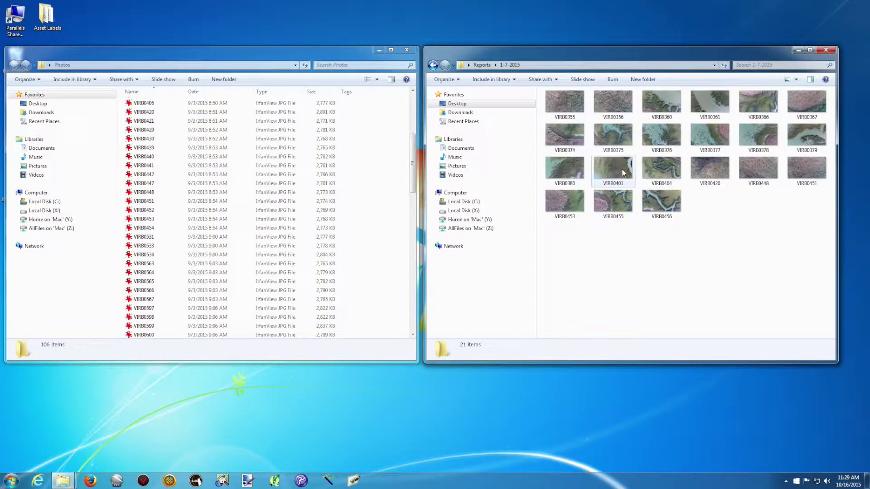
left_click(433, 65)
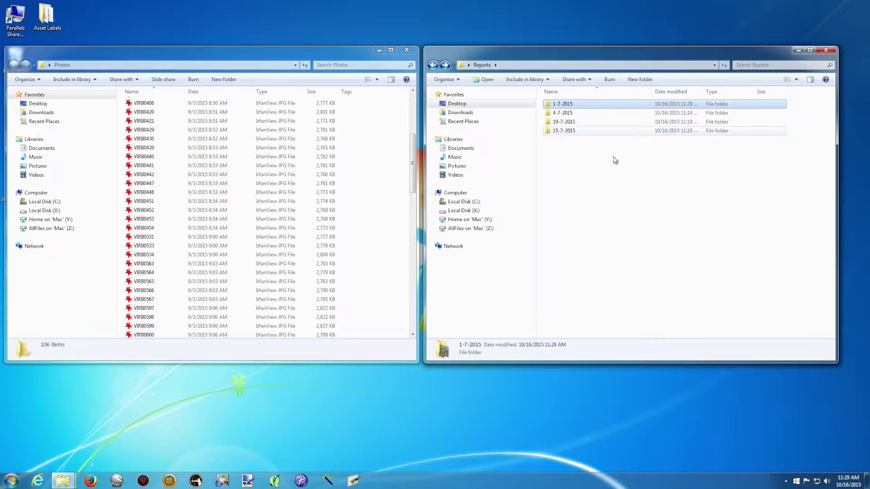
Open the 15-7-2015 folder and move the photos VIRB0636, VIRB0638, VIRB0646 and VIRB0648 from Photos into it
double_click(549, 131)
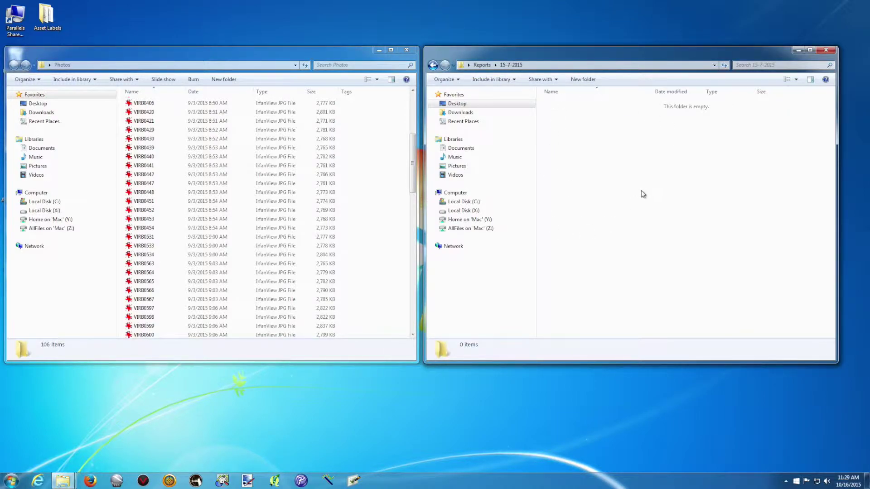
left_click_drag(410, 157, 391, 254)
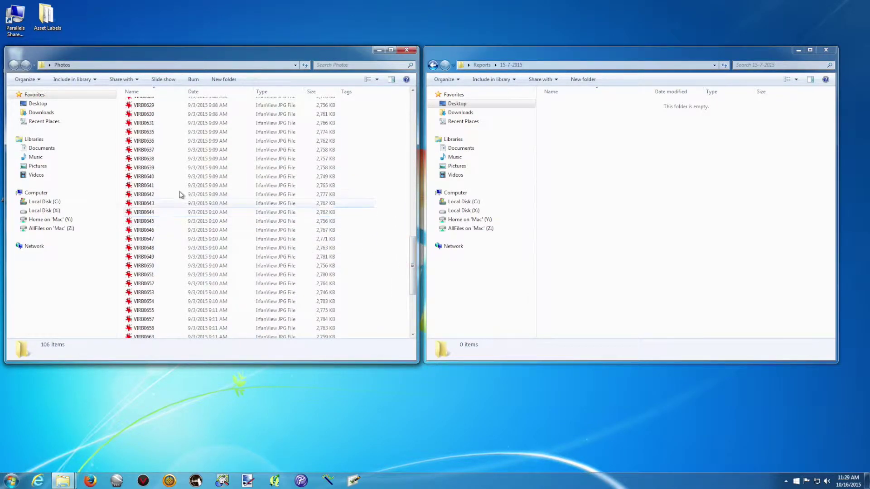
left_click(154, 143)
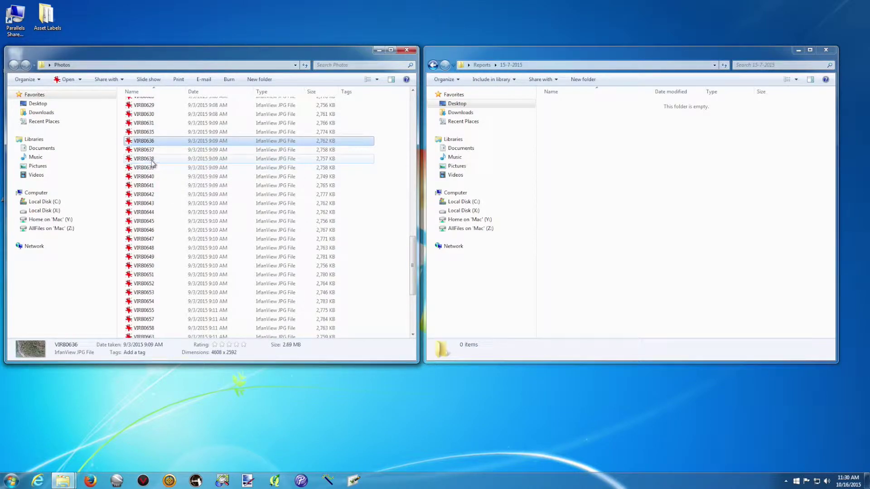
left_click(159, 161, "ctrl")
left_click(152, 231, "ctrl")
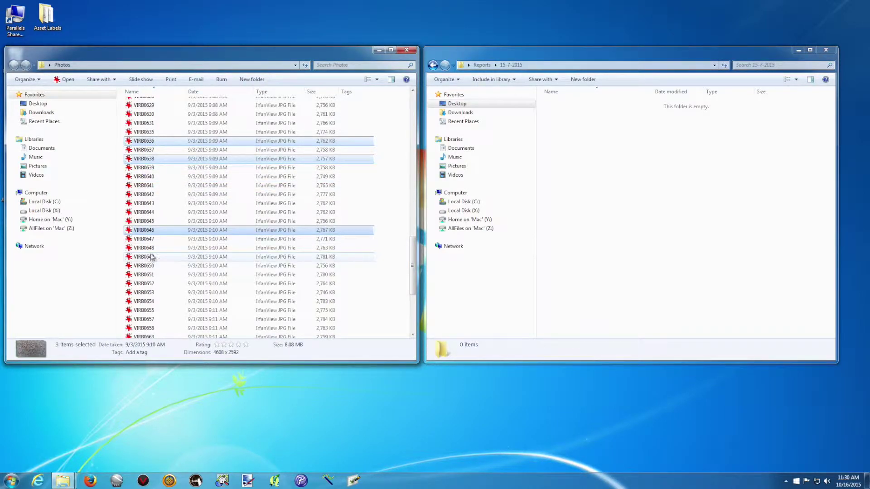
left_click(159, 249, "ctrl")
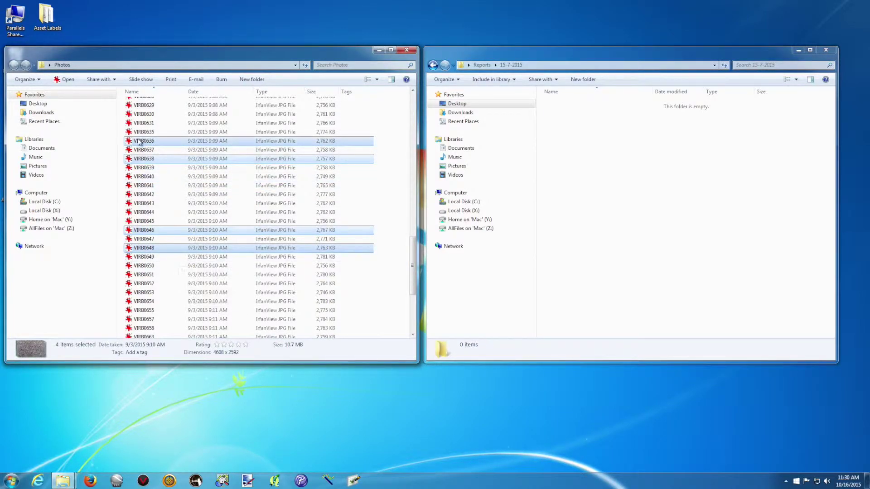
left_click_drag(137, 143, 672, 173)
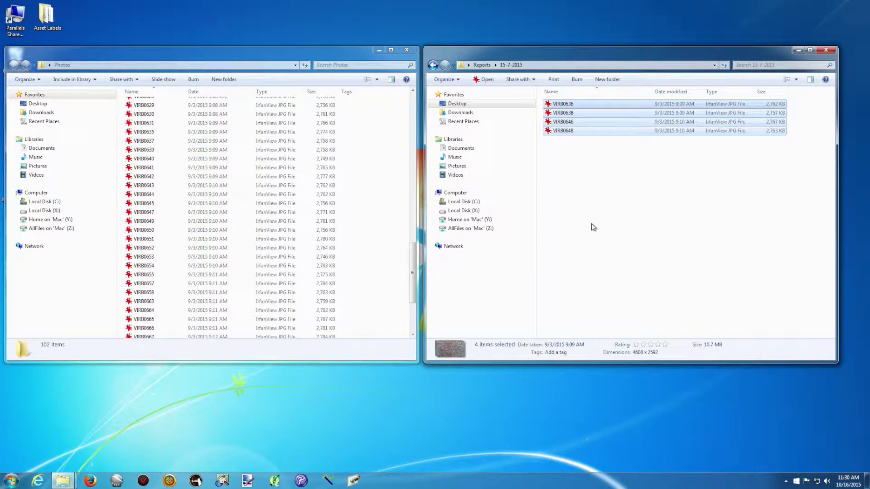
Move the consecutive range of photos from VIRB0644 through VIRB0654 out of Photos into the 15-7-2015 folder
left_click(163, 58)
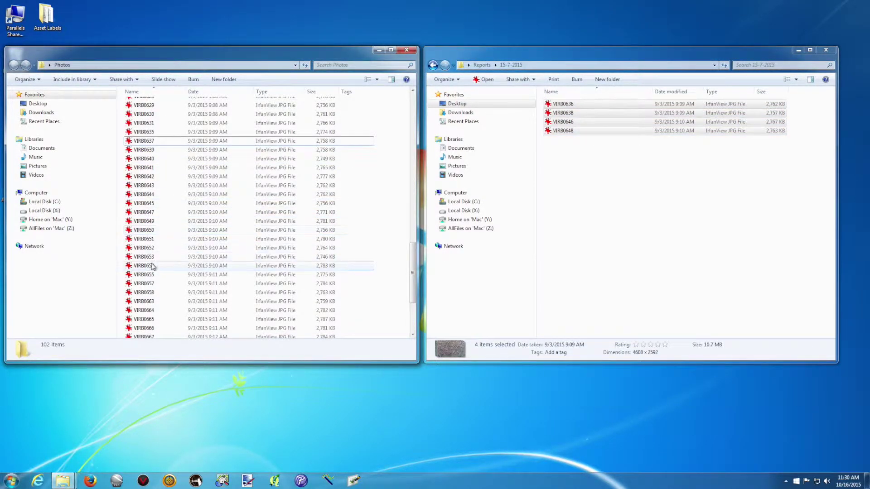
left_click(150, 198)
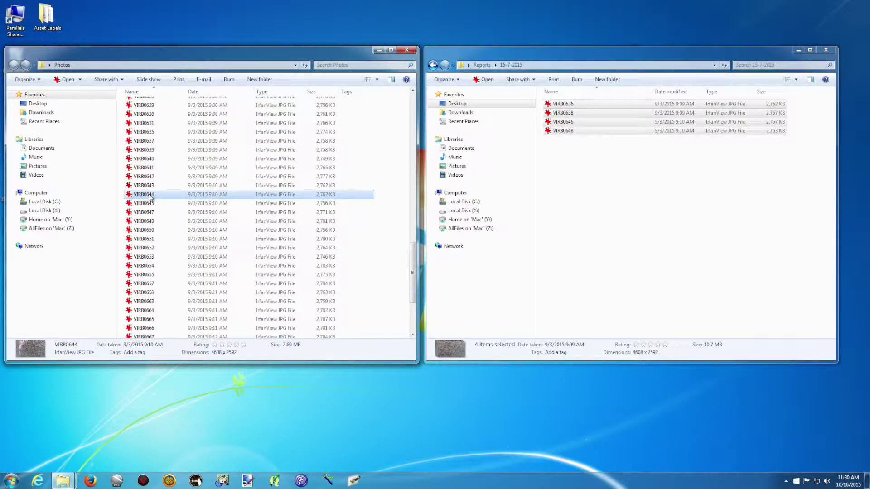
left_click(150, 268, "shift")
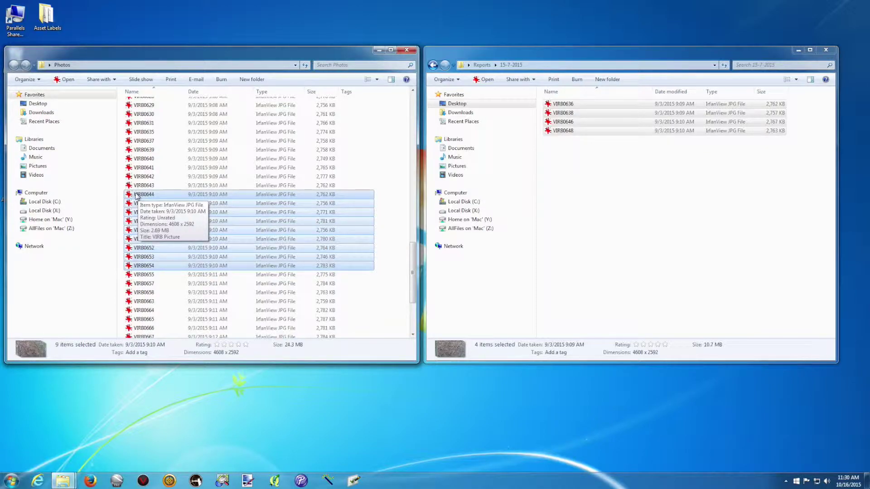
left_click_drag(132, 195, 631, 210)
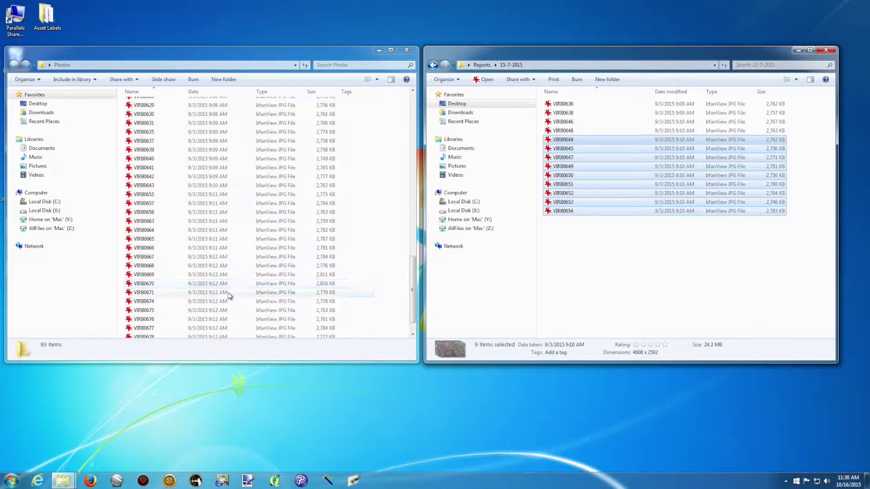
Copy the last photo in Photos, VIRB0680, and paste it into the 15-7-2015 folder, leaving nothing selected there
left_click(412, 334)
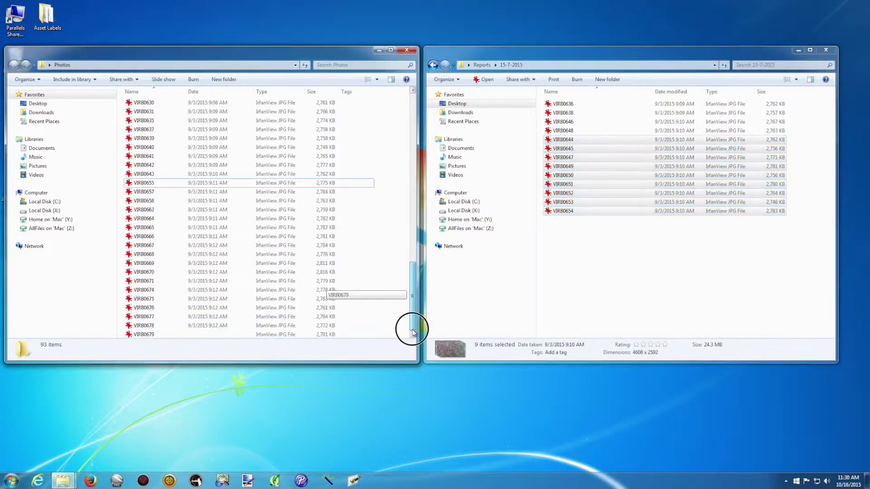
left_click(148, 334)
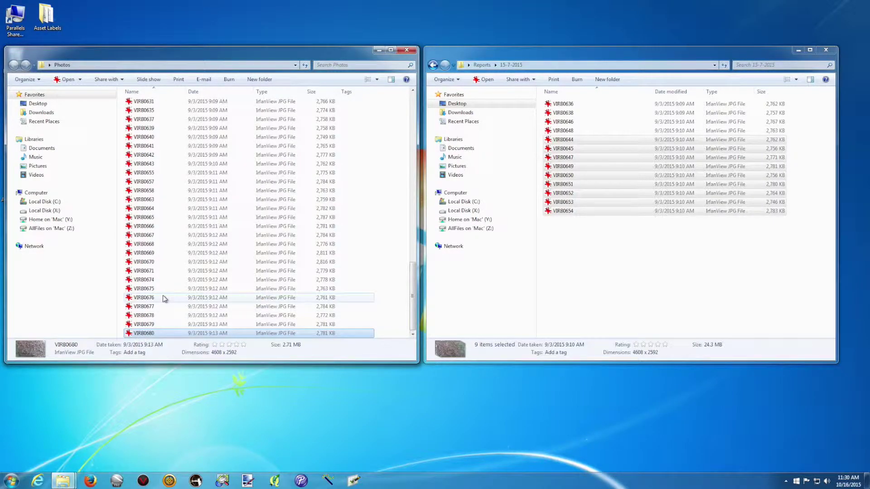
left_click(642, 278)
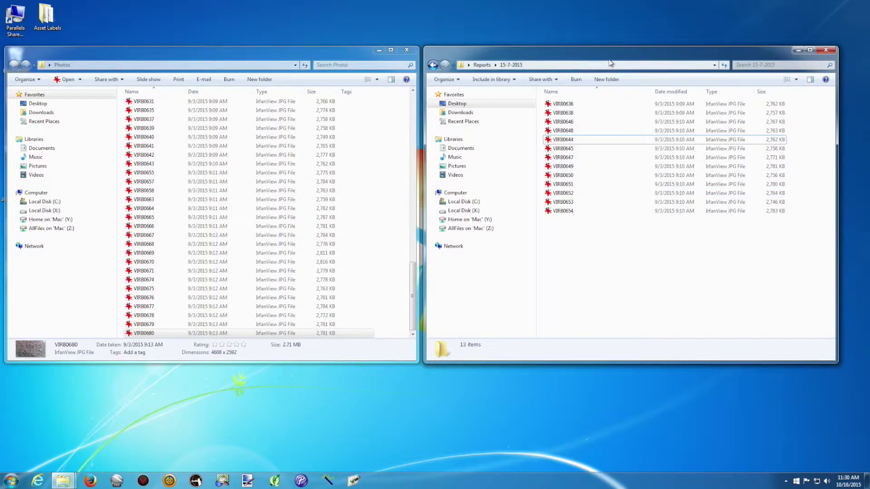
key("ctrl+v")
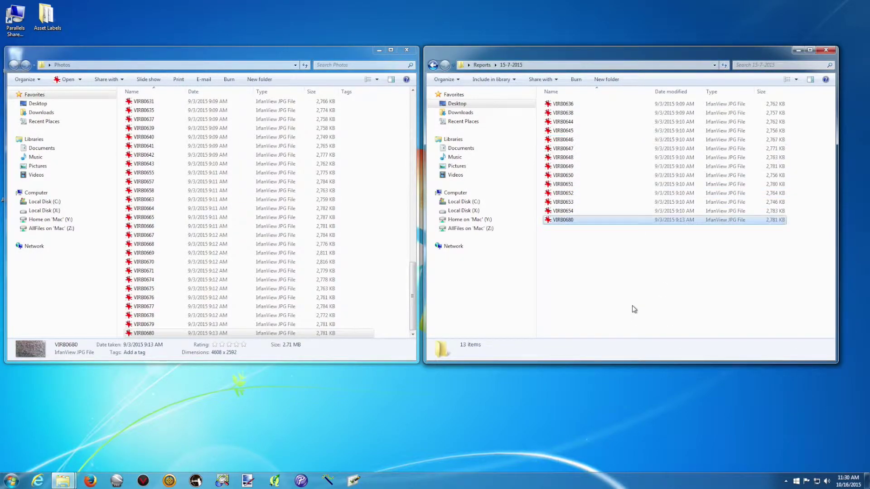
left_click(143, 334)
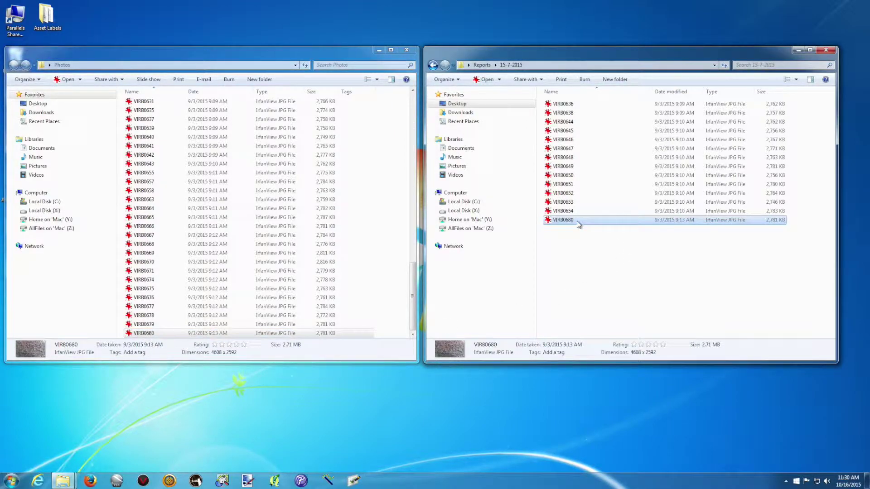
left_click(589, 269)
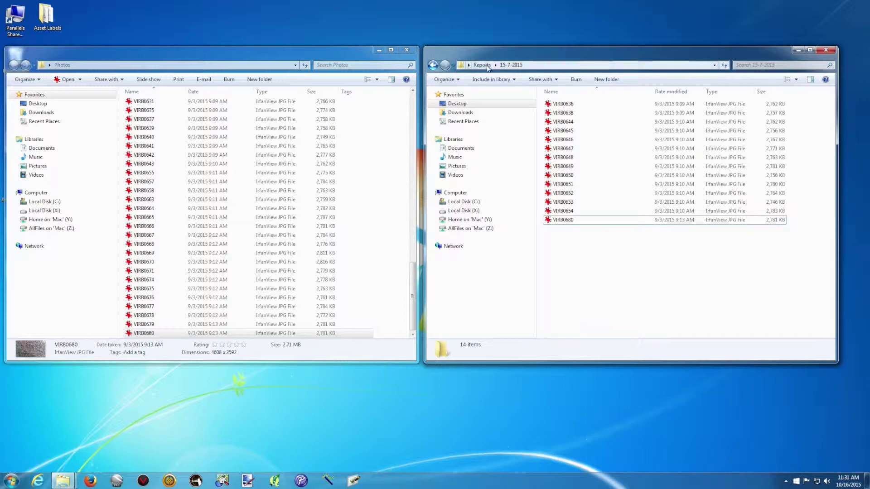
Open the 10-7-2015 folder in Reports and paste a copy of every photo from Photos into it
left_click(431, 64)
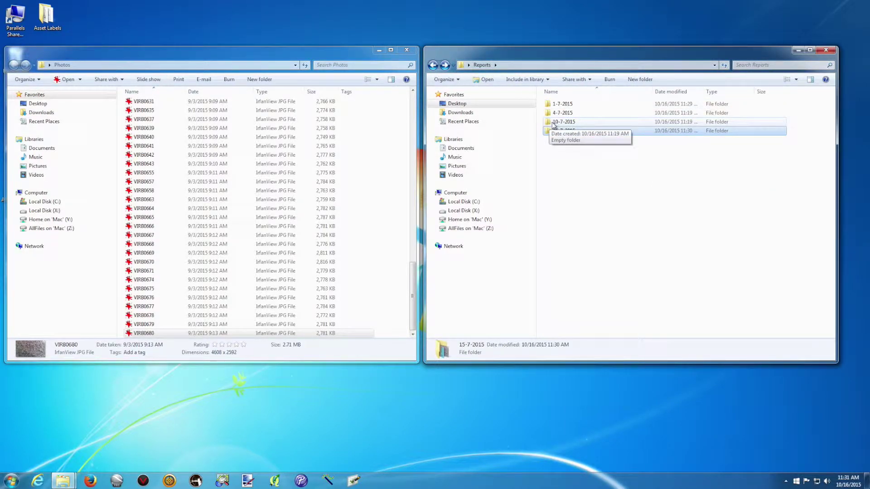
double_click(547, 122)
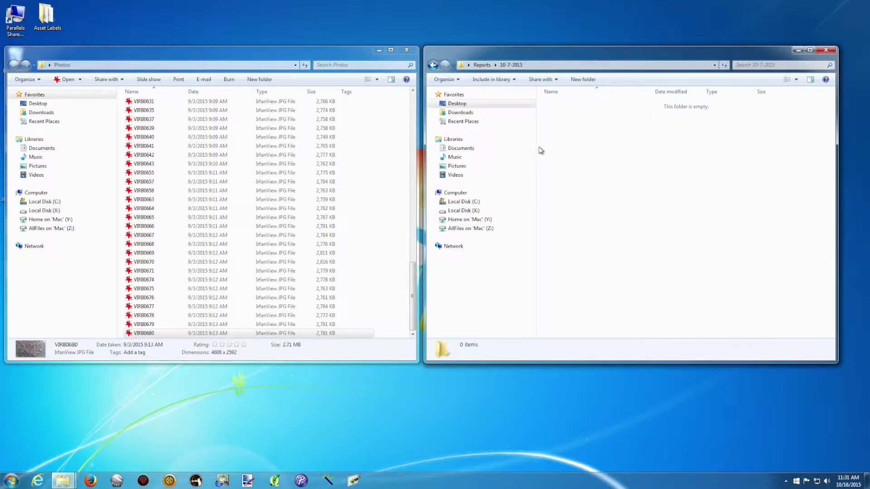
left_click(230, 56)
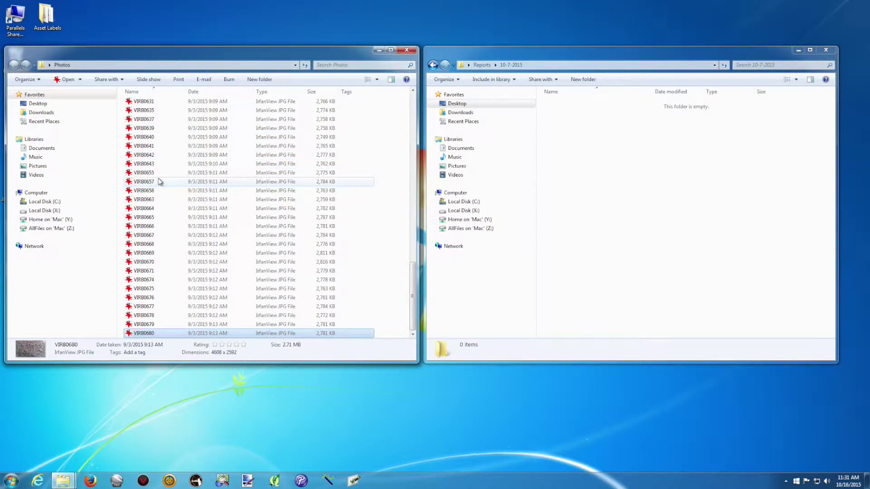
key("ctrl+a")
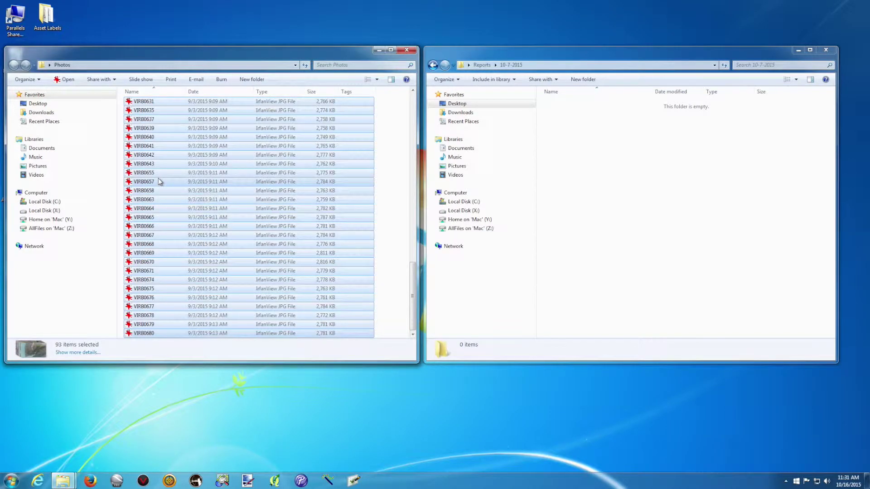
right_click(143, 156)
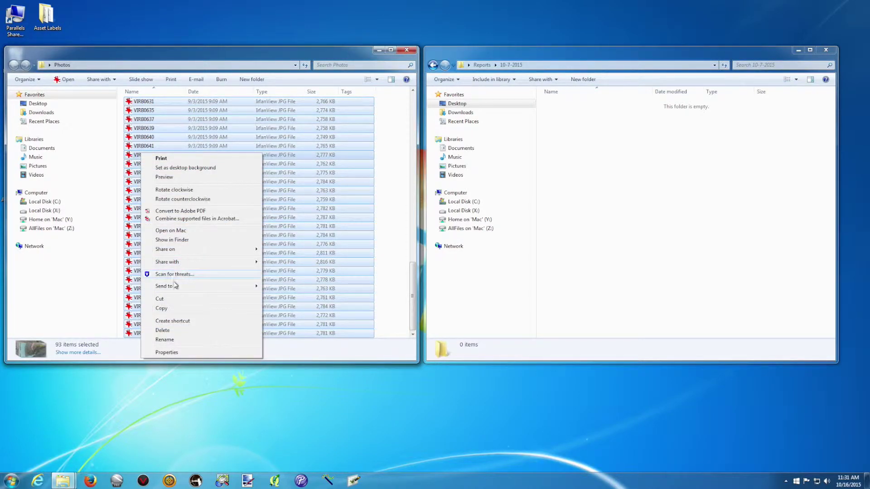
left_click(163, 307)
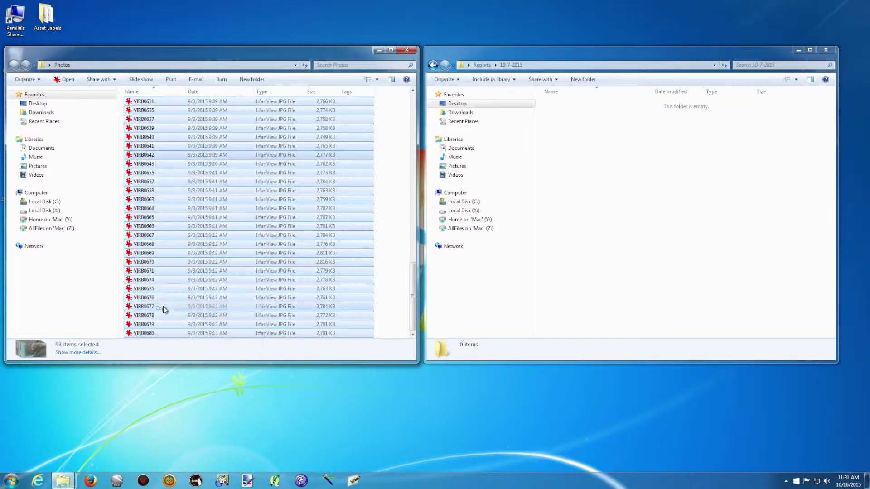
left_click(644, 193)
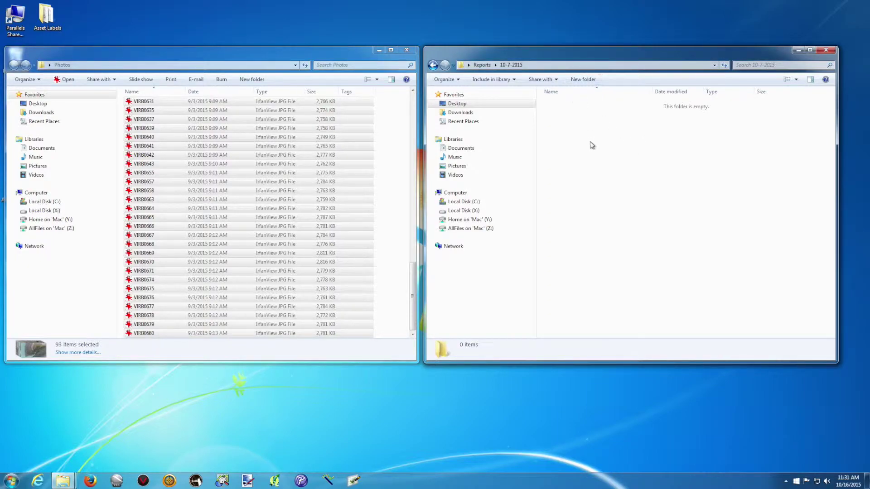
right_click(580, 152)
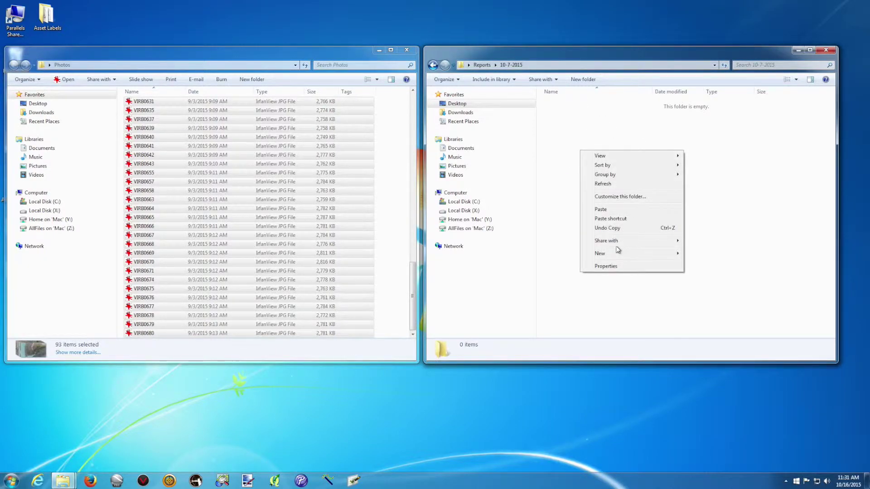
left_click(610, 211)
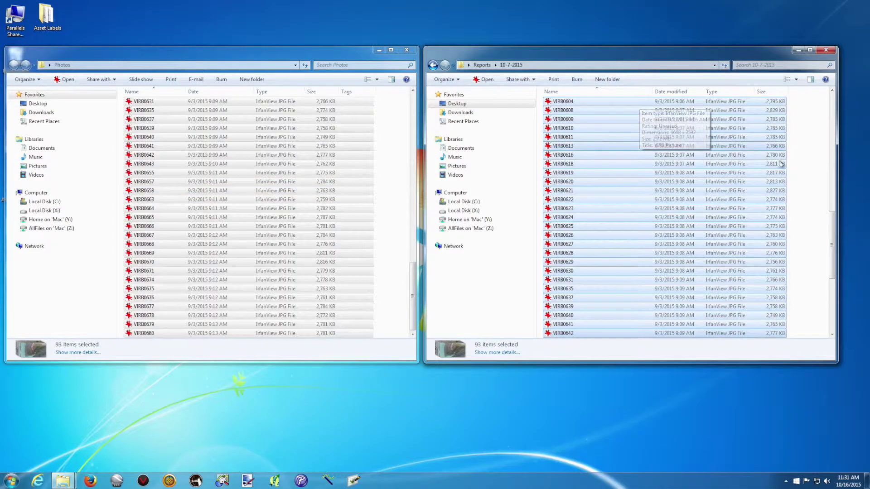
Clear the selection of pasted photos in the 10-7-2015 folder and select only VIRB0637 in Photos
left_click(801, 200)
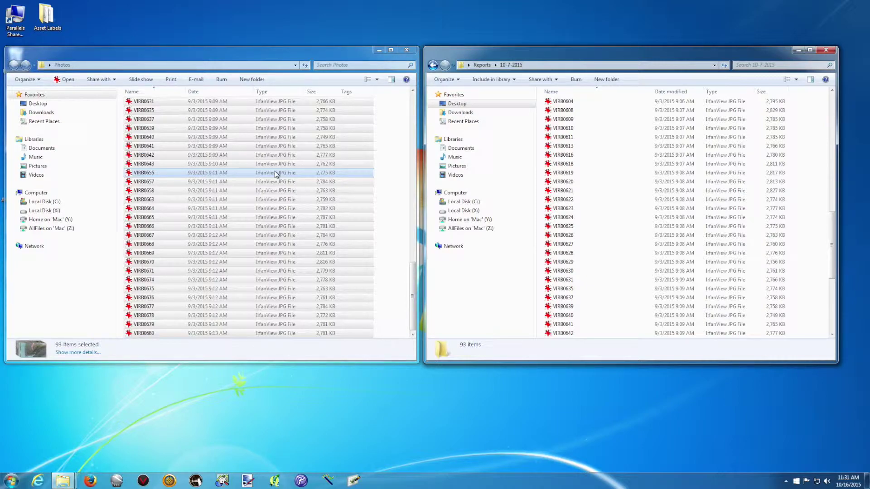
left_click(152, 120)
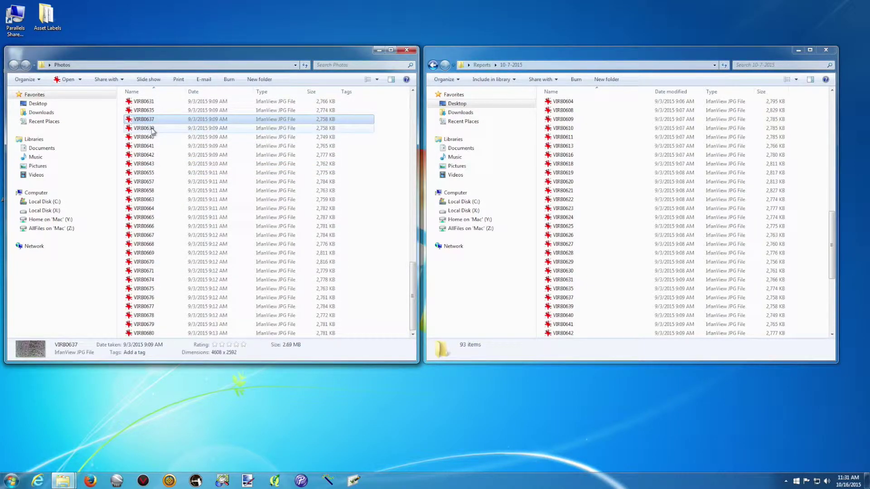
scroll(153, 131, "up", 15)
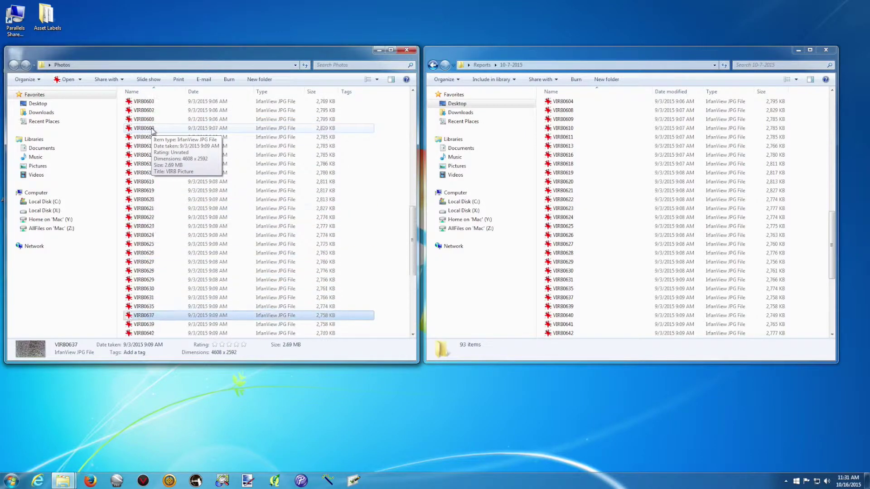
scroll(285, 132, "up", 5)
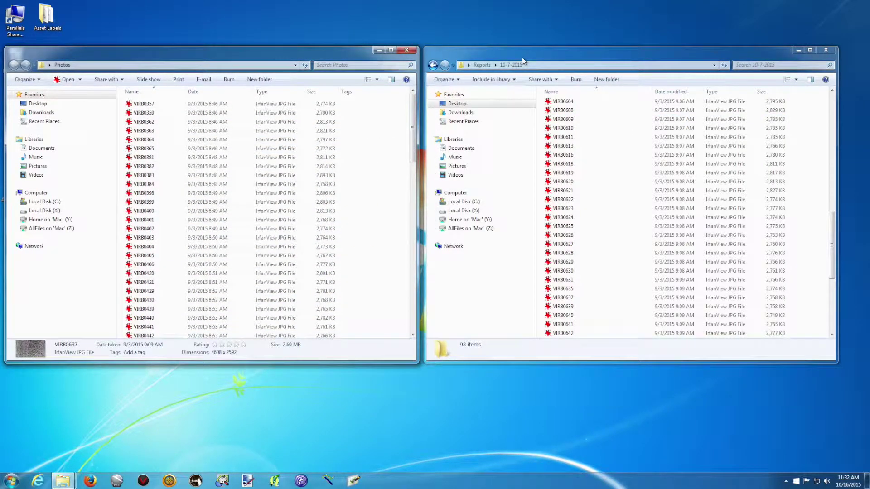
Rename the photo VIRB0604 in the 10-7-2015 folder as Training 01
left_click(574, 55)
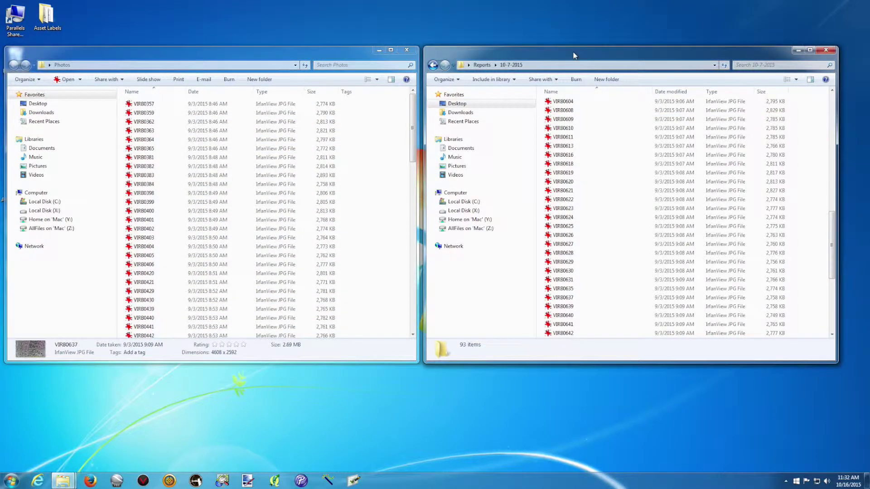
right_click(562, 102)
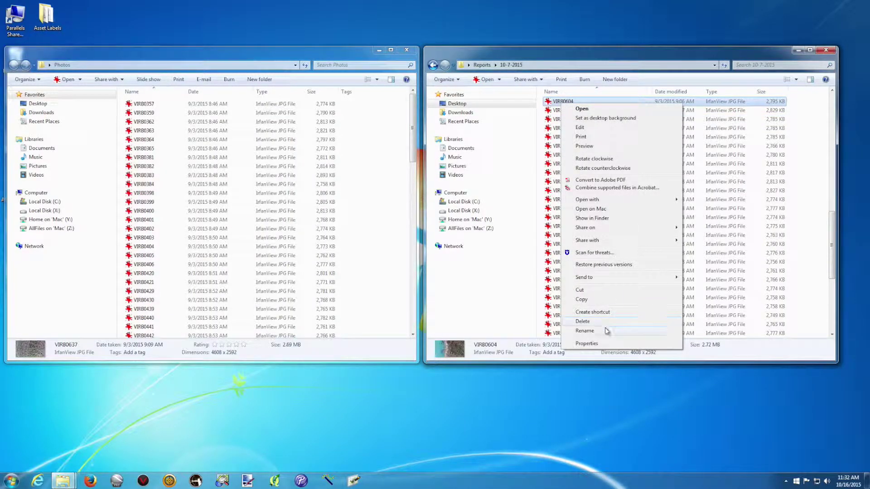
left_click(589, 330)
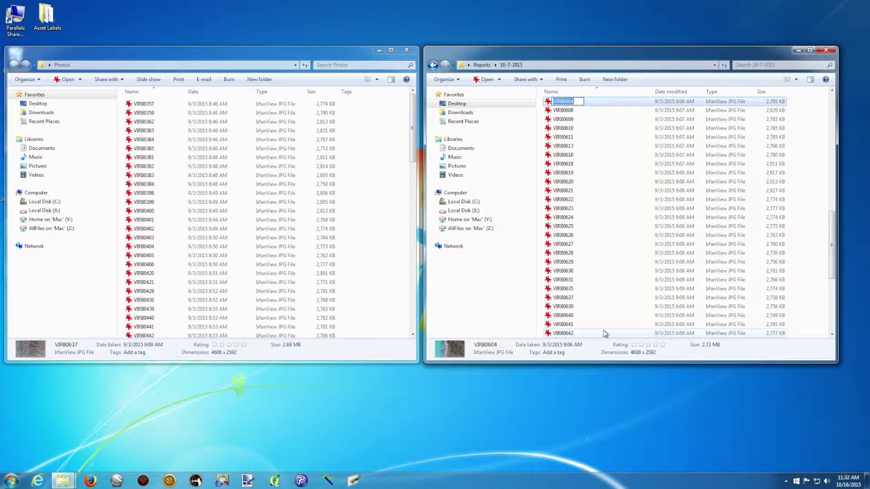
type("Training 01")
key("Return")
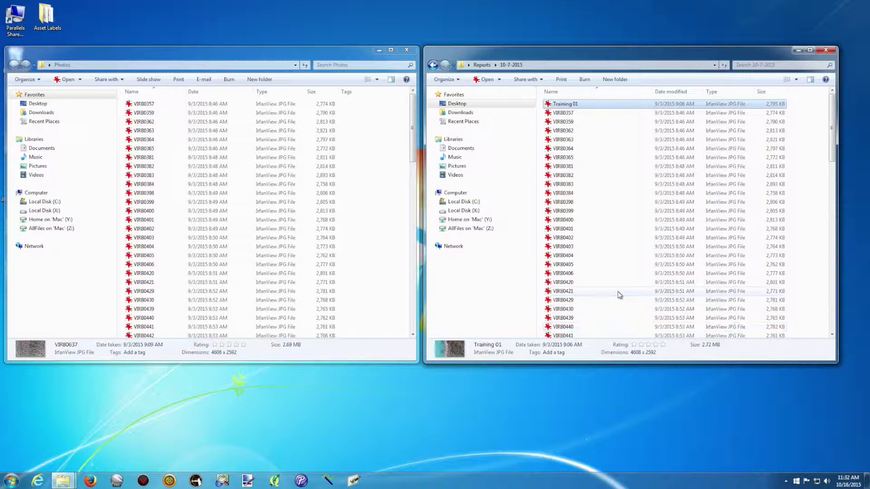
Edit the number in the Training 01 photo's name so the file is called Training 03
left_click(563, 106)
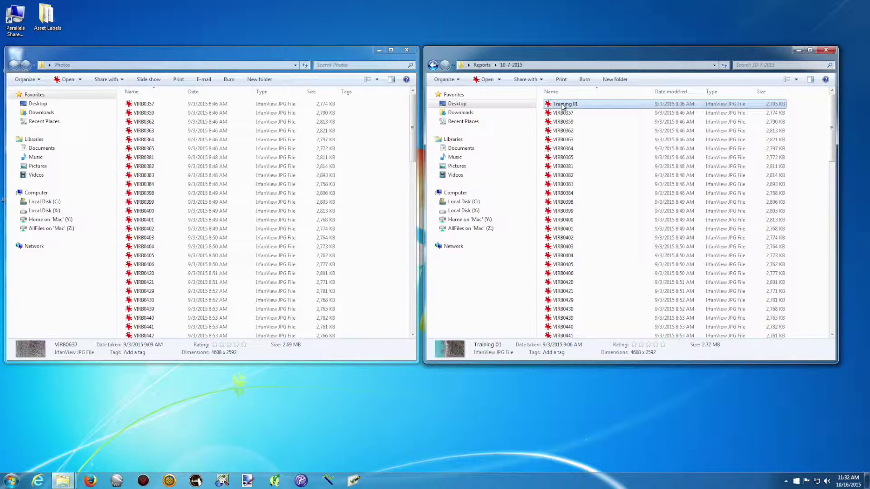
left_click(583, 104)
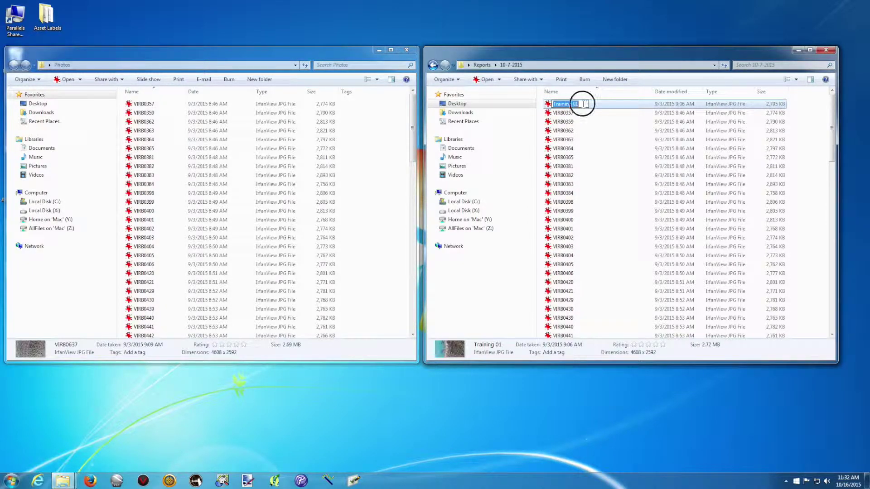
type("3")
key("Return")
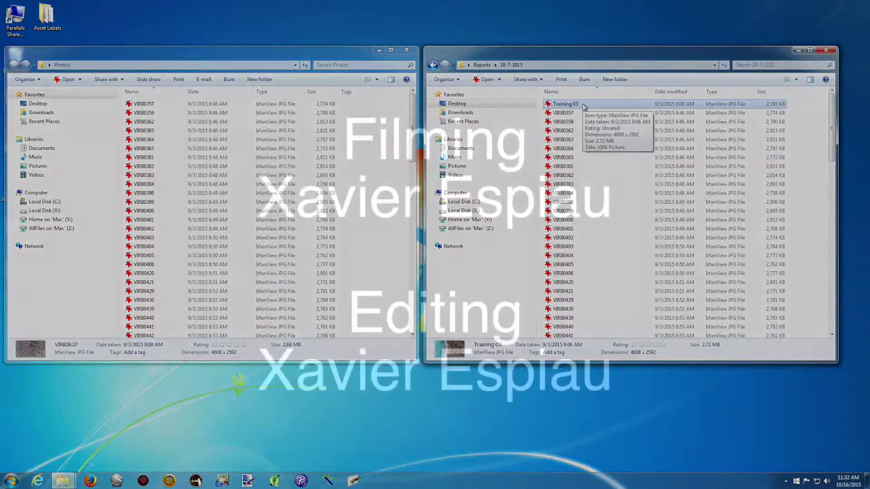